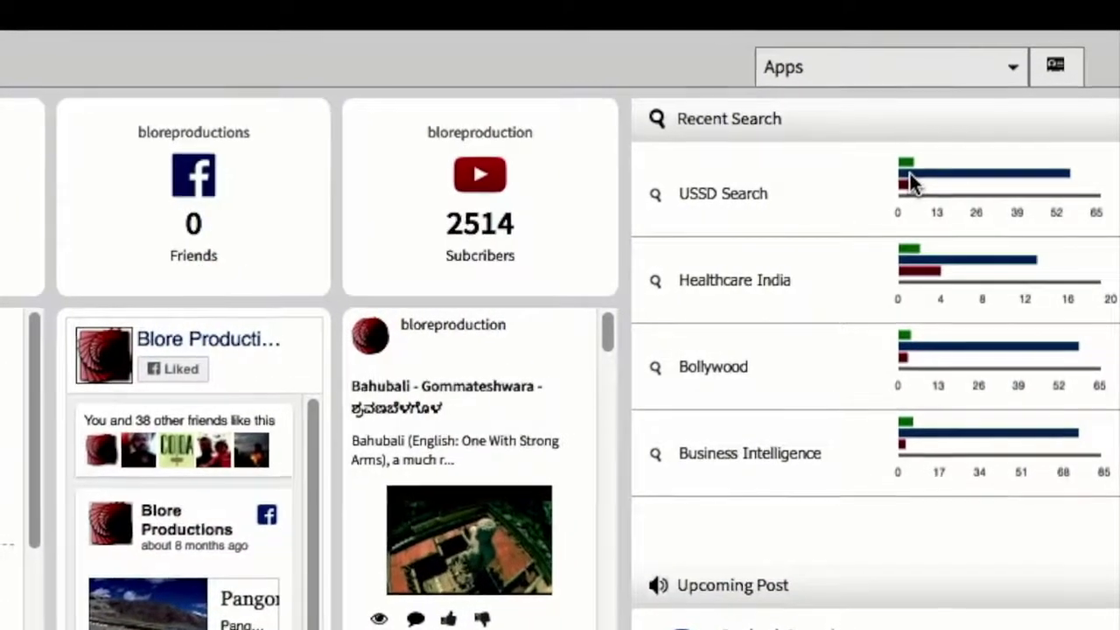
# Step: Inspect the sentiment bars of USSD Search in the recent searches chart
pyautogui.moveTo(914, 174)
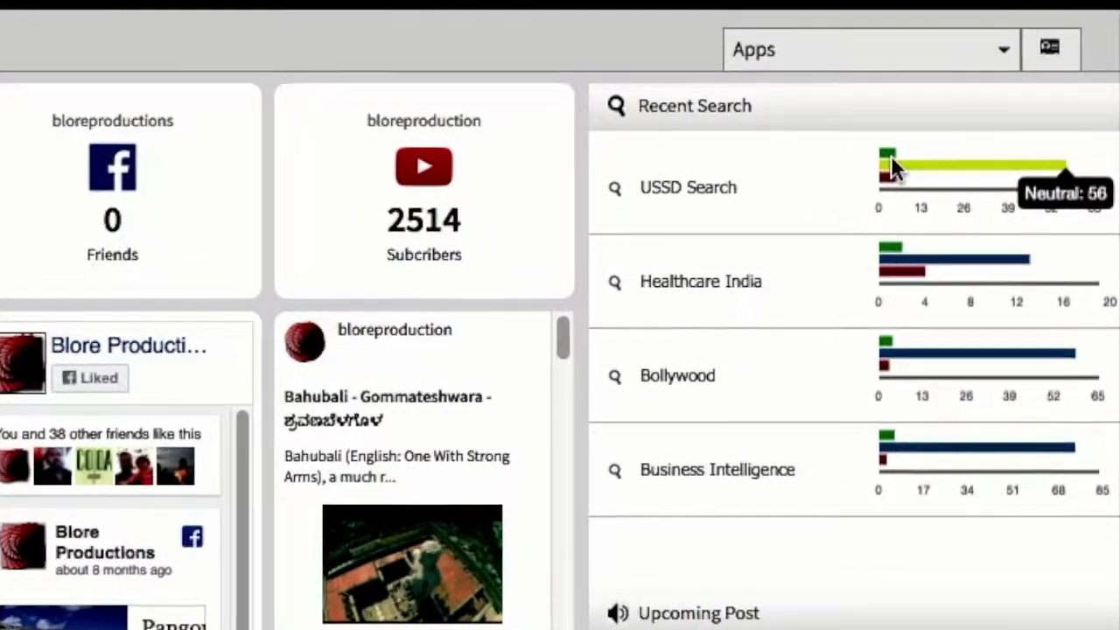
pyautogui.moveTo(890, 155)
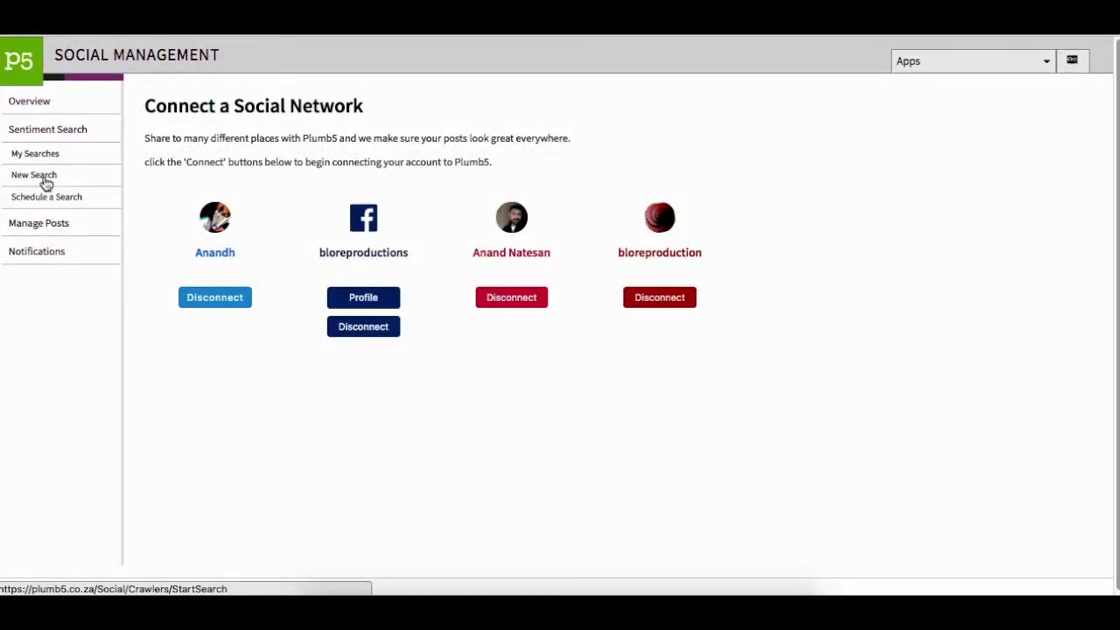
# Step: Start a new sentiment search named Cheese Burger Search, keyword Cheese Burger, using Yahoo, Google, Bing and Duckduckgo with the Web search type
pyautogui.click(45, 183)
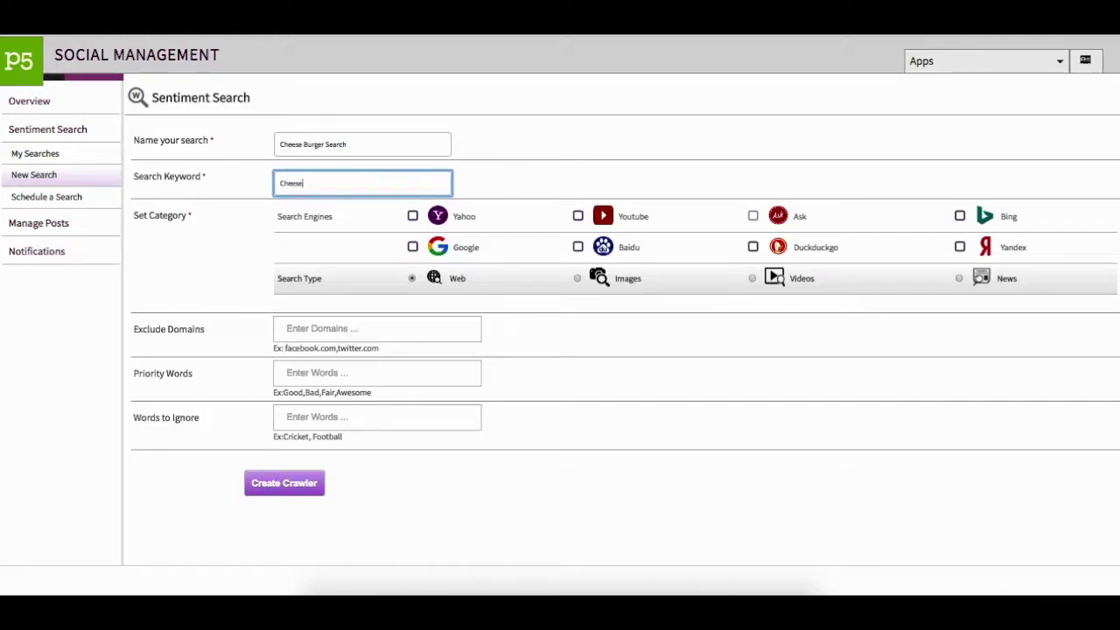
pyautogui.click(413, 246)
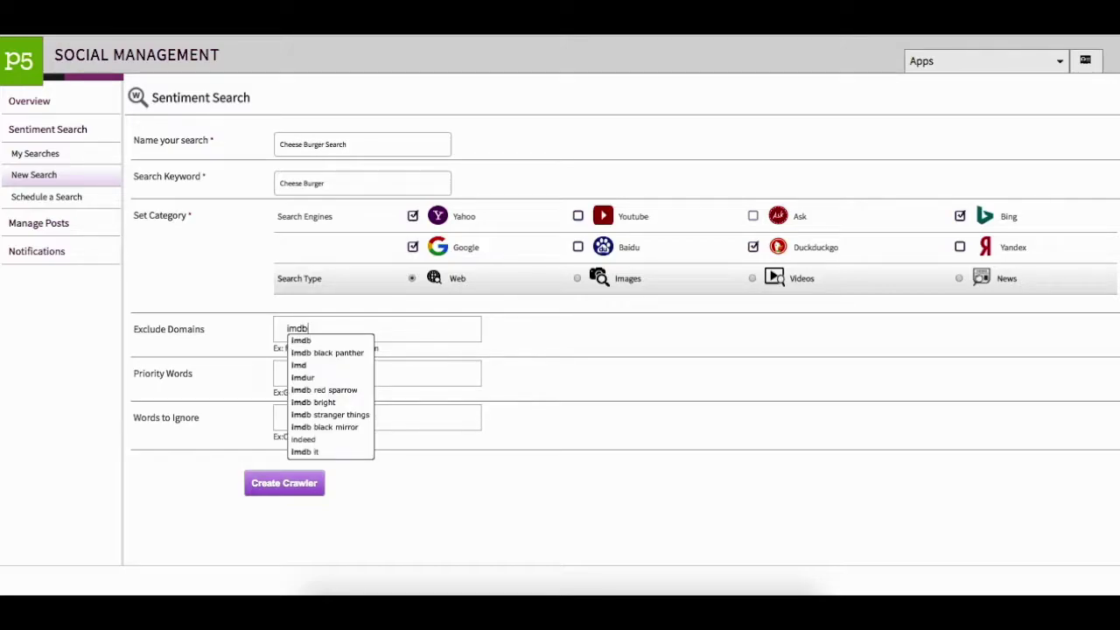
# Step: Exclude the domains imdb and rottentomatoes from the new search
pyautogui.press('Return')
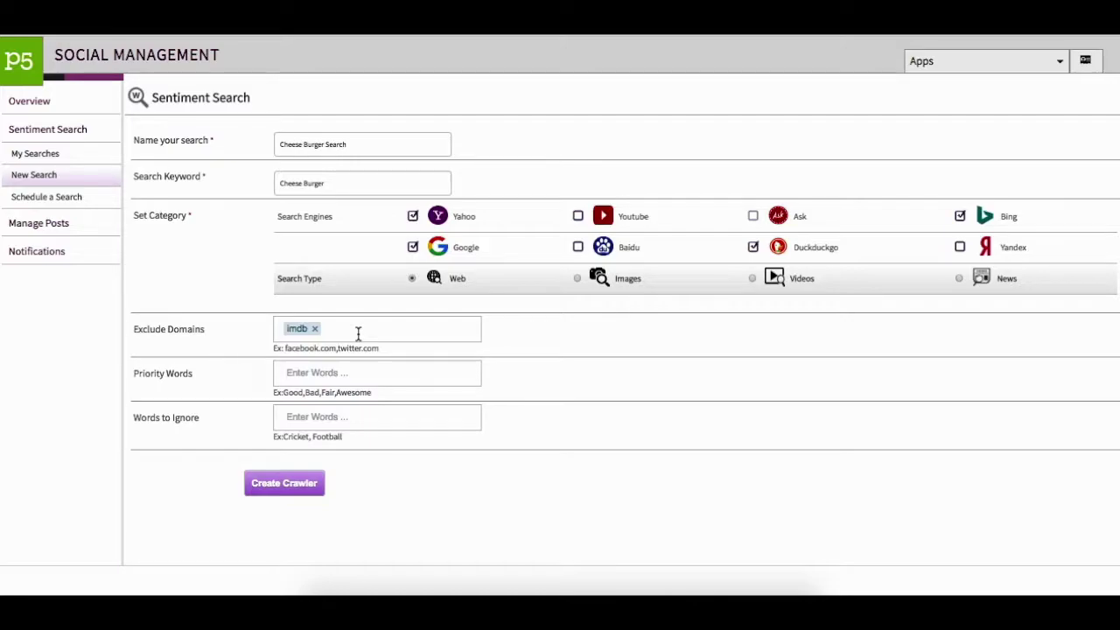
pyautogui.write('rottentomatoes')
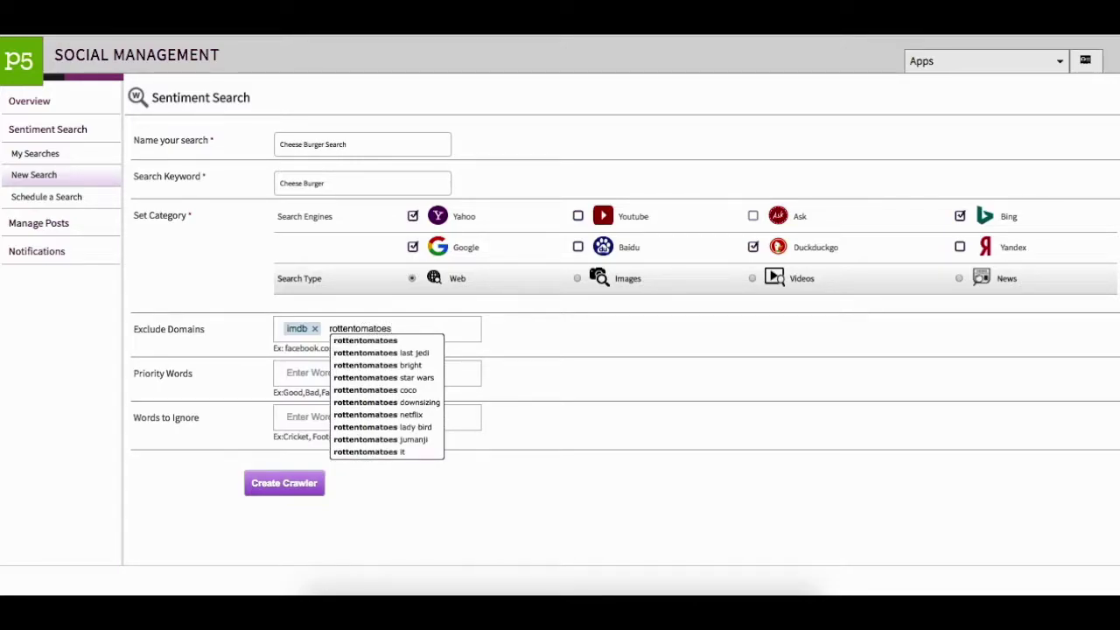
pyautogui.press('Return')
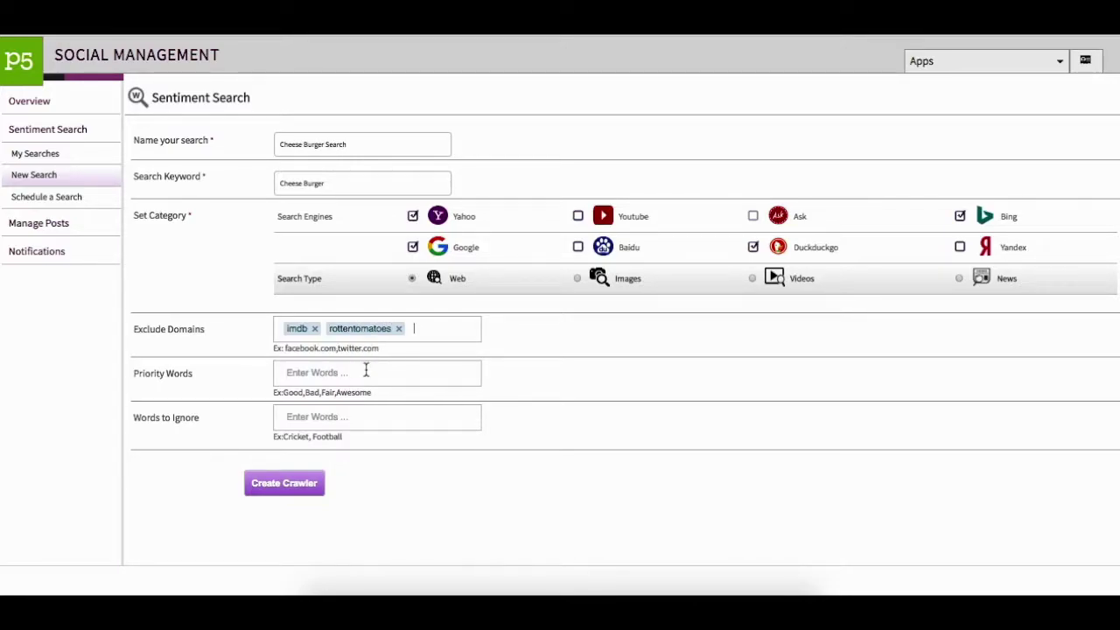
# Step: Add the priority word awesome and the ignored words cricket and football, and create the crawler
pyautogui.write('awesome')
pyautogui.click(339, 386)
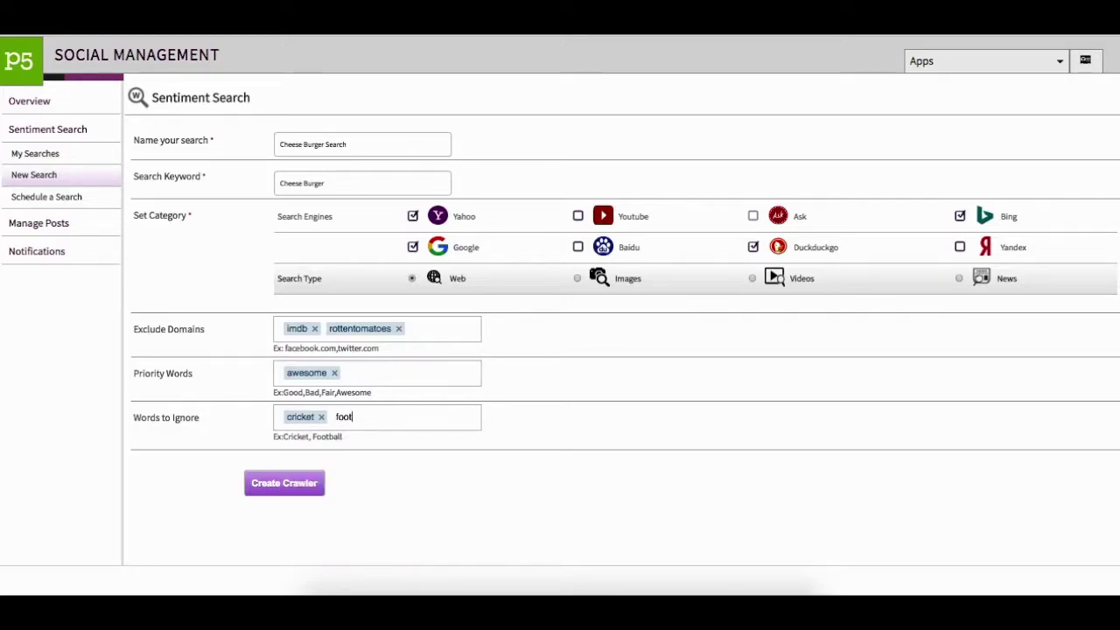
pyautogui.write('l')
pyautogui.press('Return')
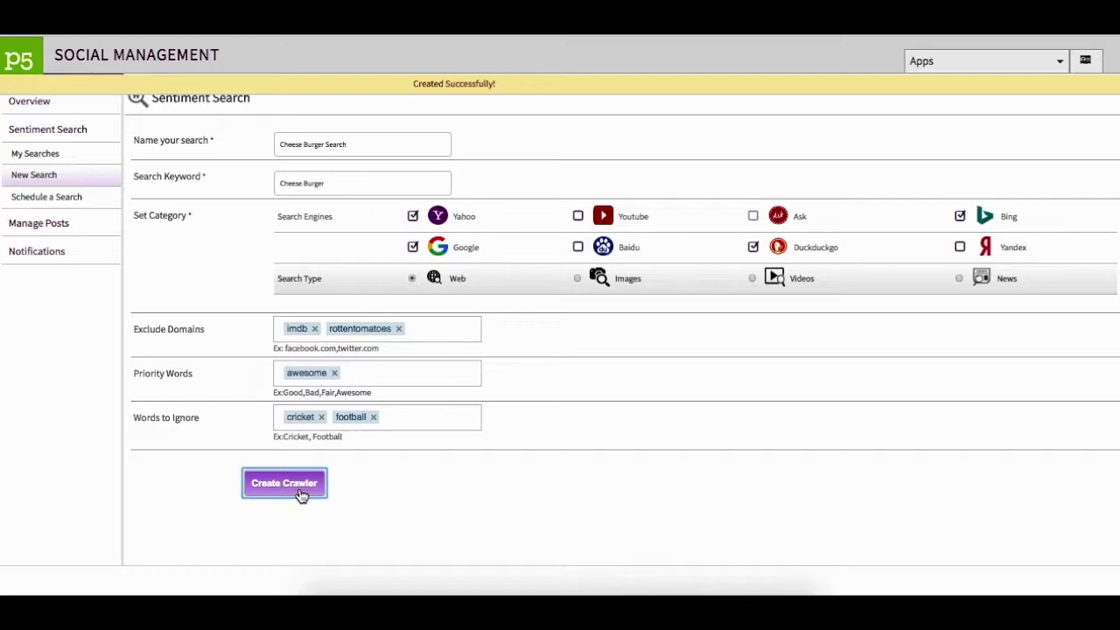
# Step: Open the list of saved searches and review its keyword ideas cloud and overall sentiment level
pyautogui.click(33, 154)
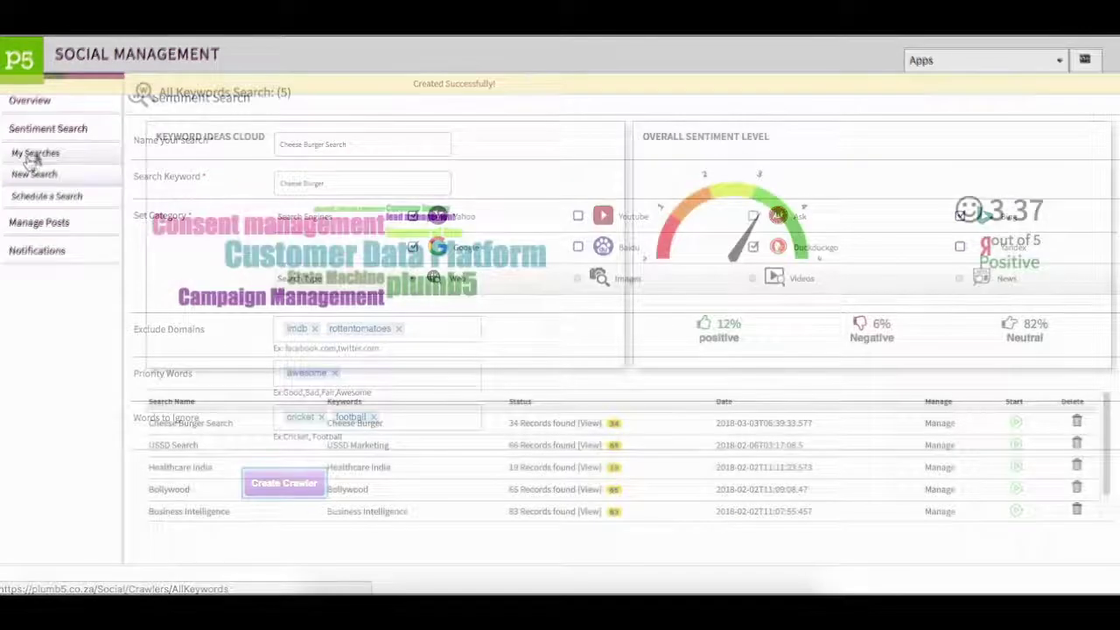
pyautogui.click(26, 156)
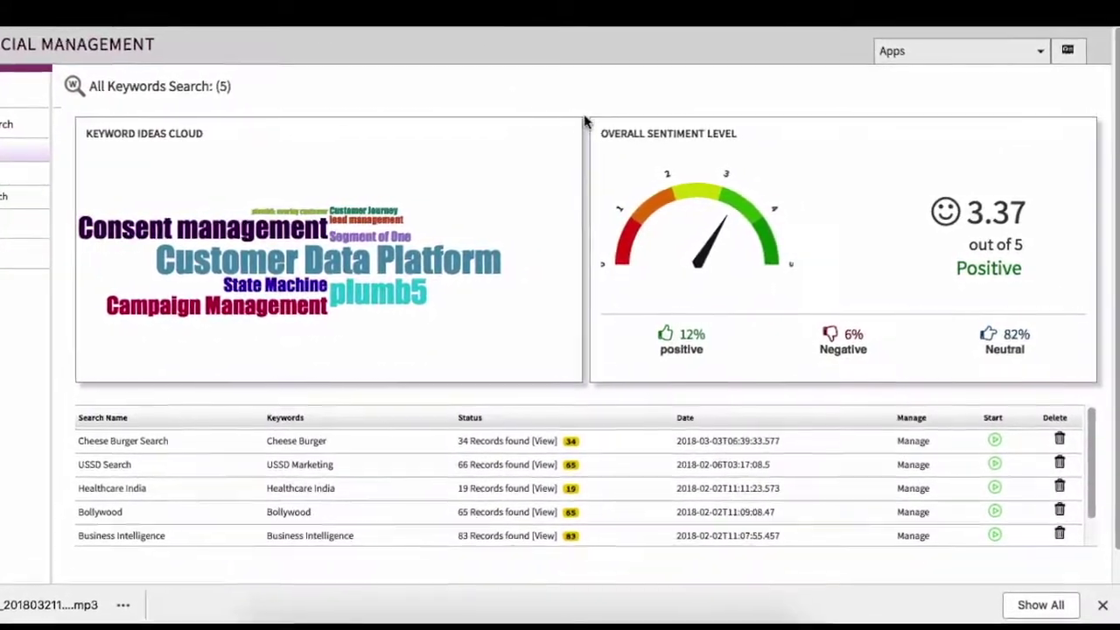
pyautogui.click(594, 115)
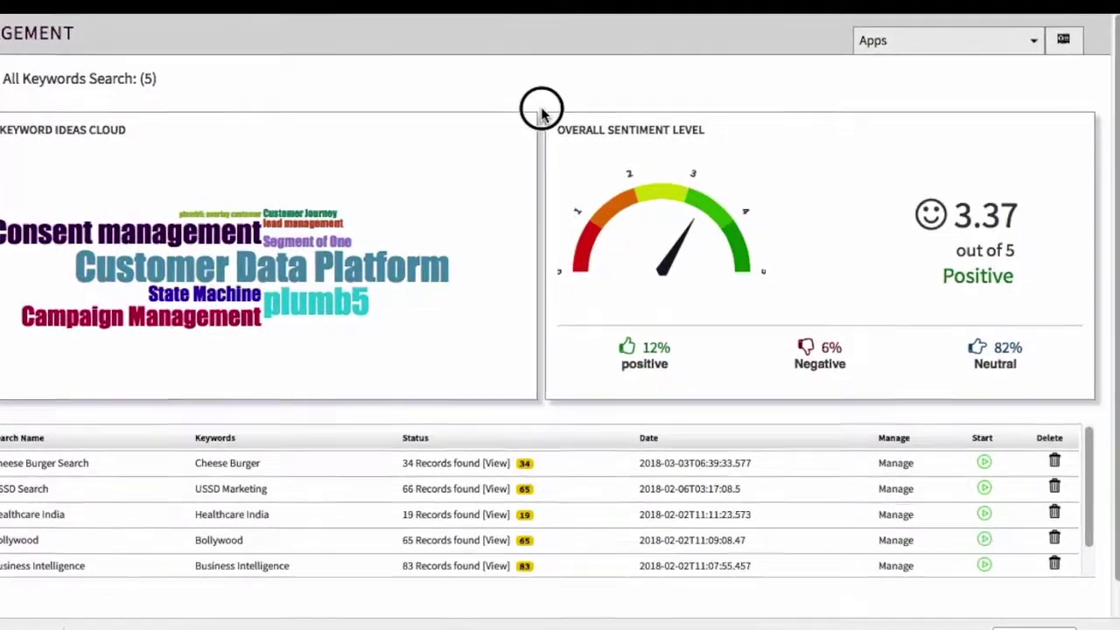
pyautogui.moveTo(639, 325)
pyautogui.mouseDown()
pyautogui.moveTo(769, 407)
pyautogui.moveTo(1100, 426)
pyautogui.mouseUp()
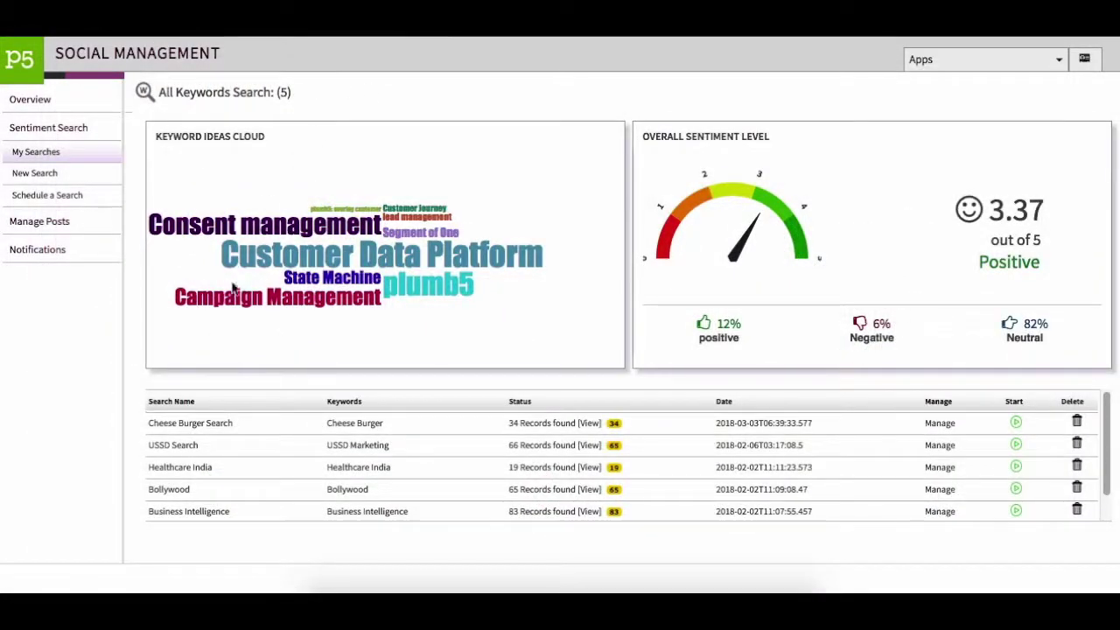
pyautogui.moveTo(901, 562); pyautogui.dragTo(1113, 562)
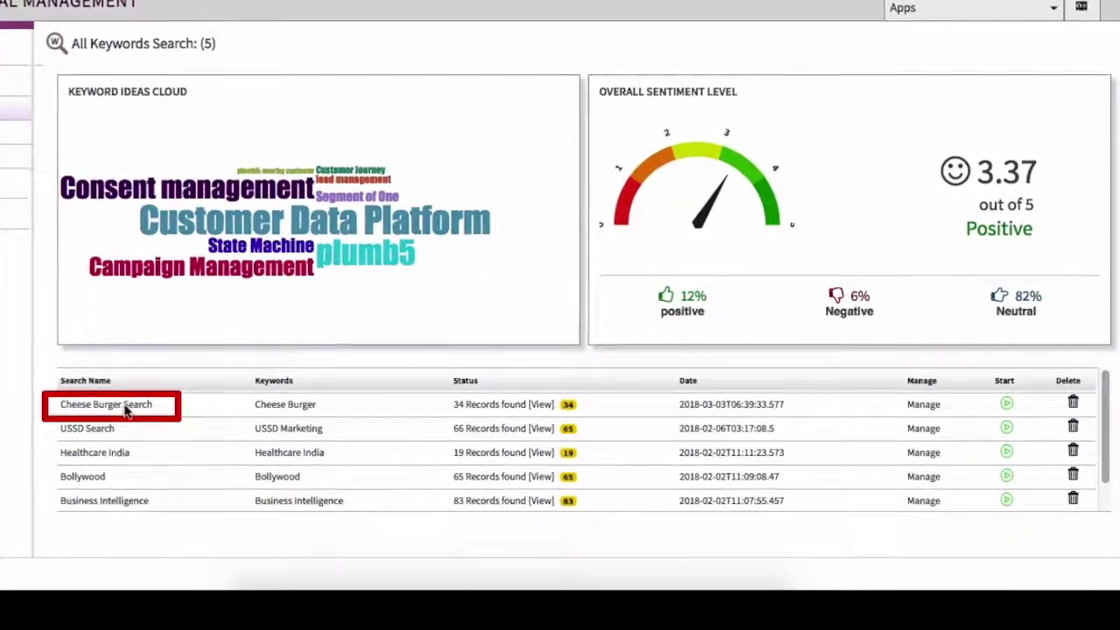
# Step: Reset and restart the Cheese Burger Search crawler from the saved searches list
pyautogui.click(1005, 401)
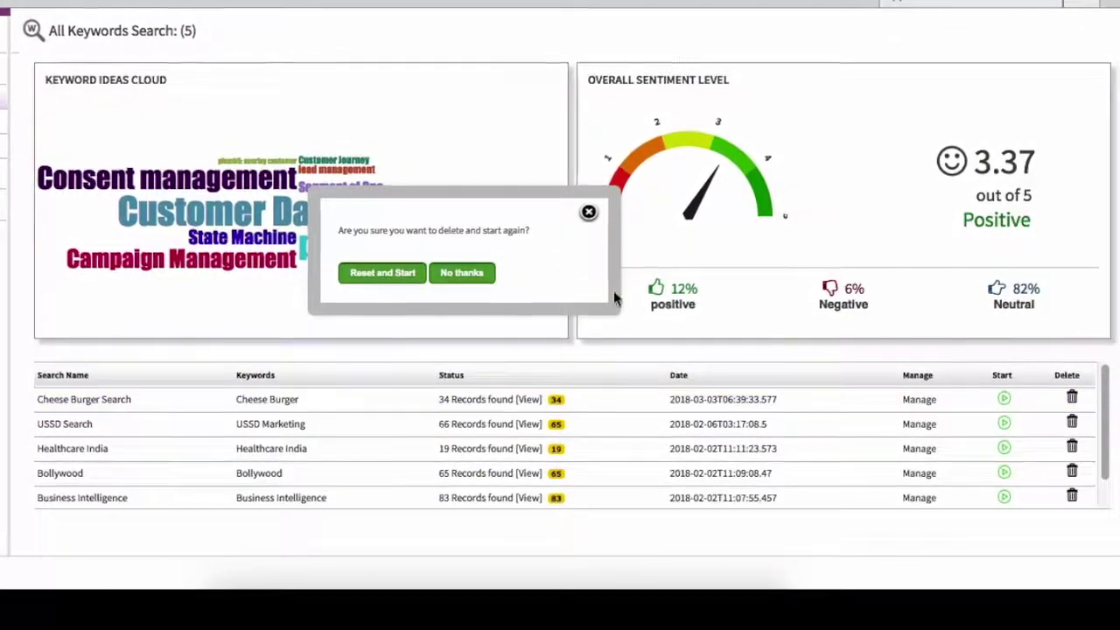
pyautogui.click(394, 274)
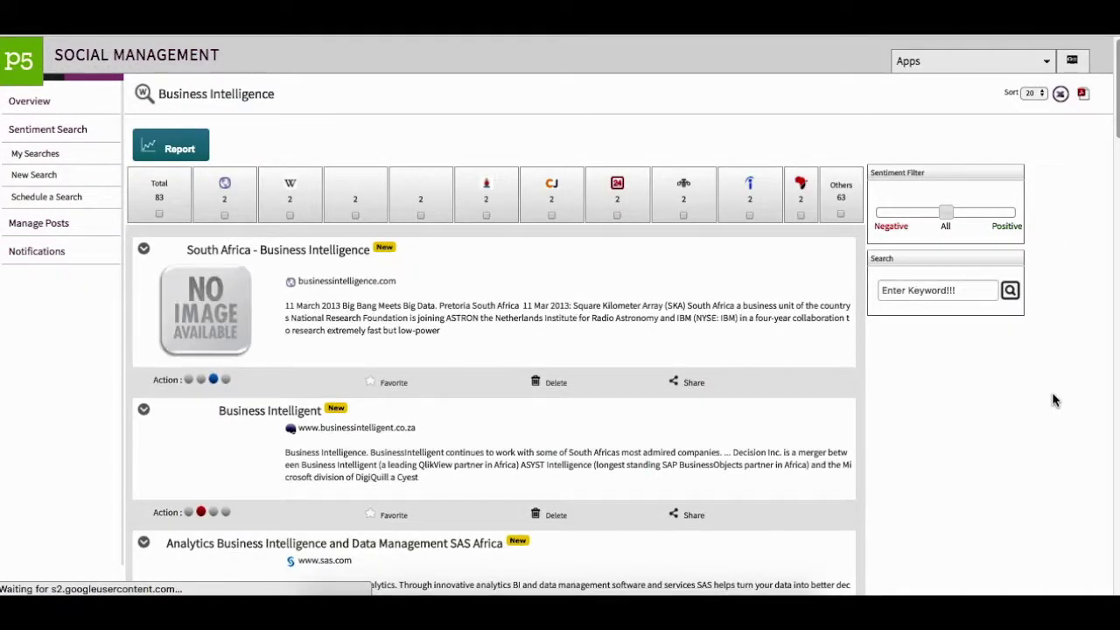
# Step: Browse the Business Intelligence search results and the record counts per source website
pyautogui.scroll(-5, 1048, 385)
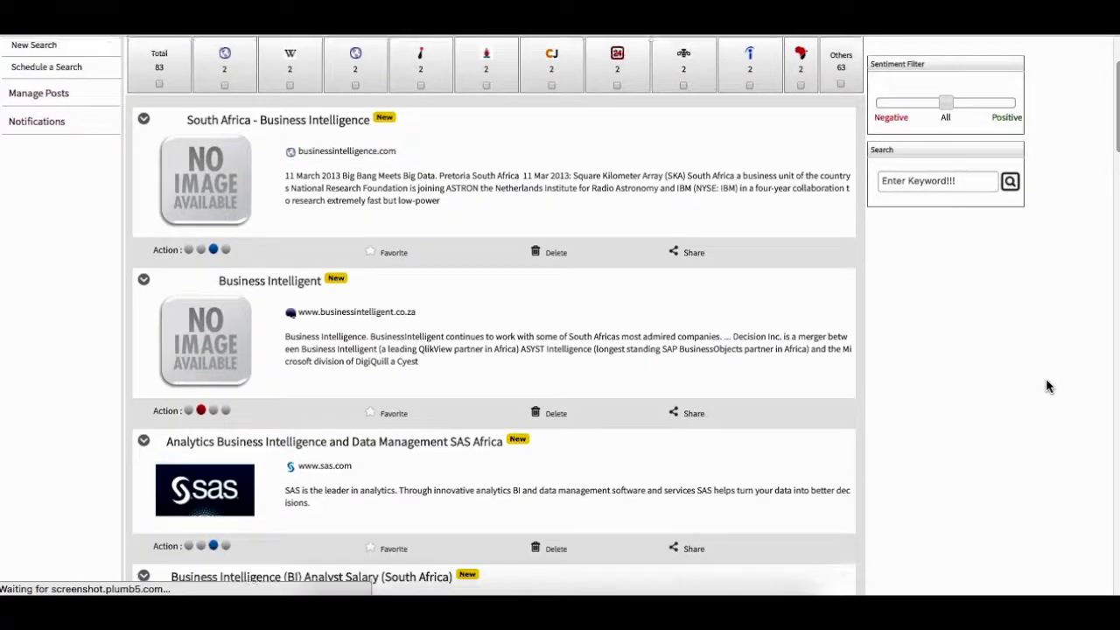
pyautogui.scroll(-15, 993, 357)
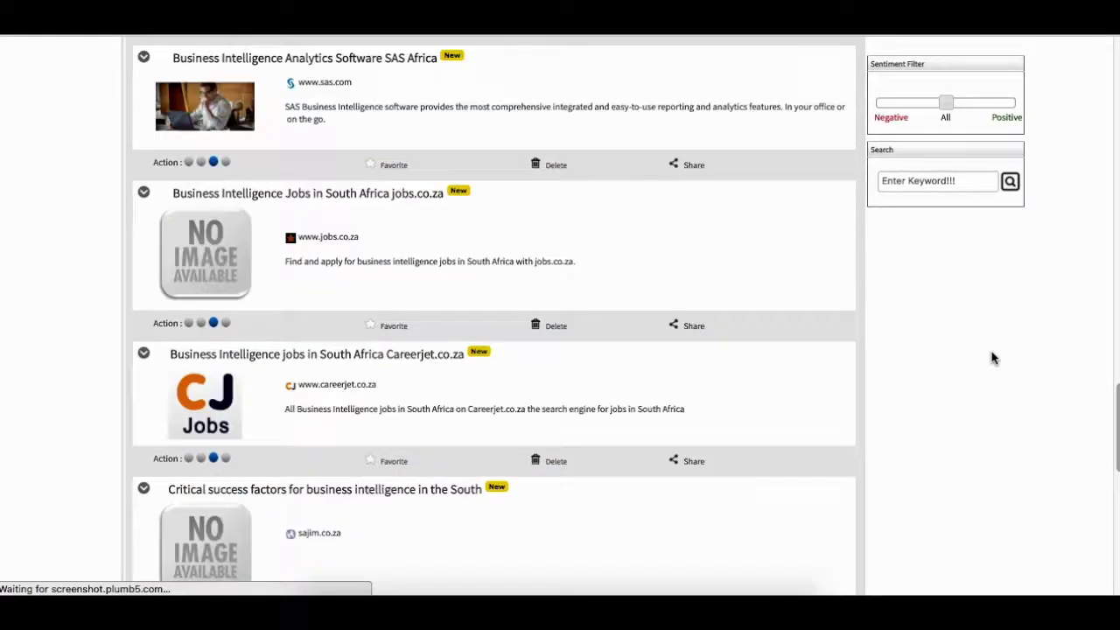
pyautogui.scroll(20, 992, 357)
pyautogui.moveTo(120, 160)
pyautogui.mouseDown()
pyautogui.moveTo(201, 212)
pyautogui.moveTo(627, 248)
pyautogui.moveTo(871, 236)
pyautogui.mouseUp()
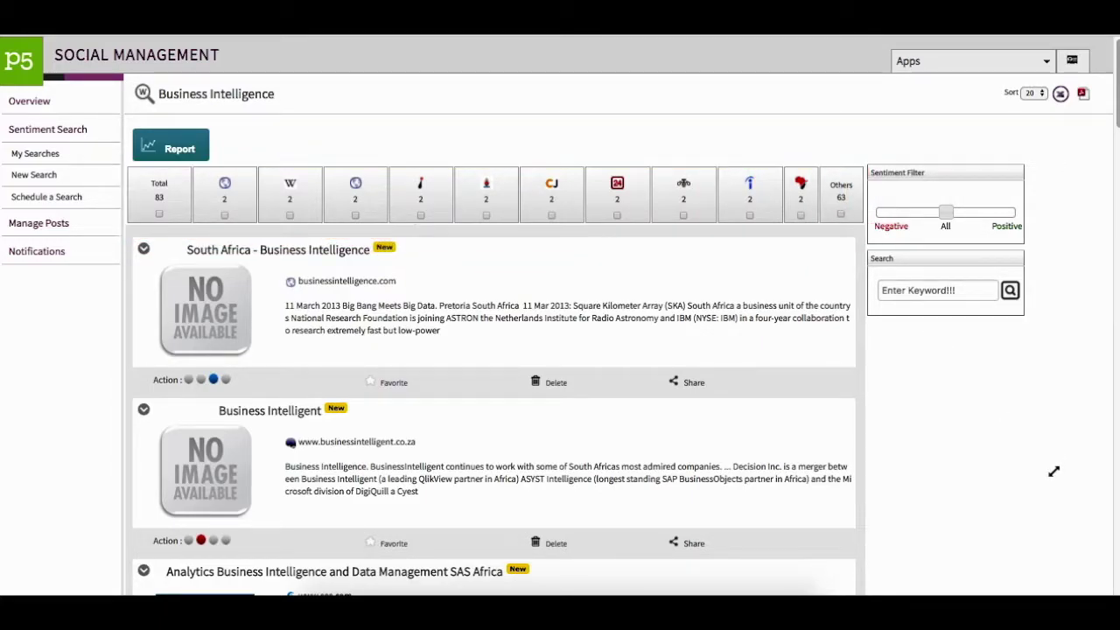
# Step: In the Bollywood results, mark "South Africas first Bollywood movie" and "Bollywood fiesta in South Africa Latest News Updates" as positive
pyautogui.scroll(-8, 132, 229)
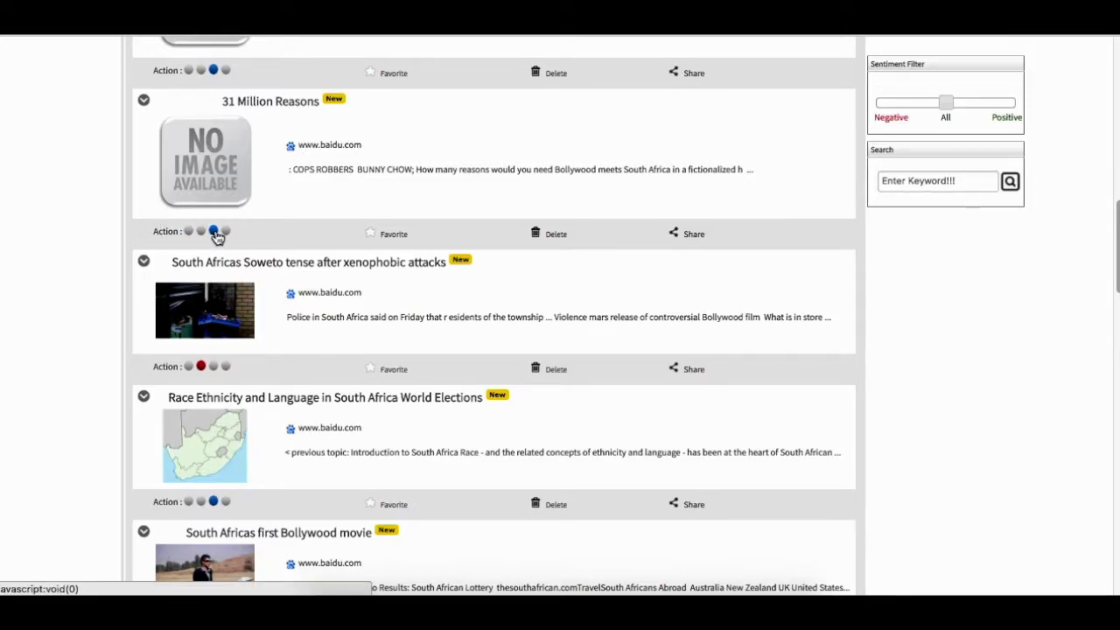
pyautogui.click(202, 366)
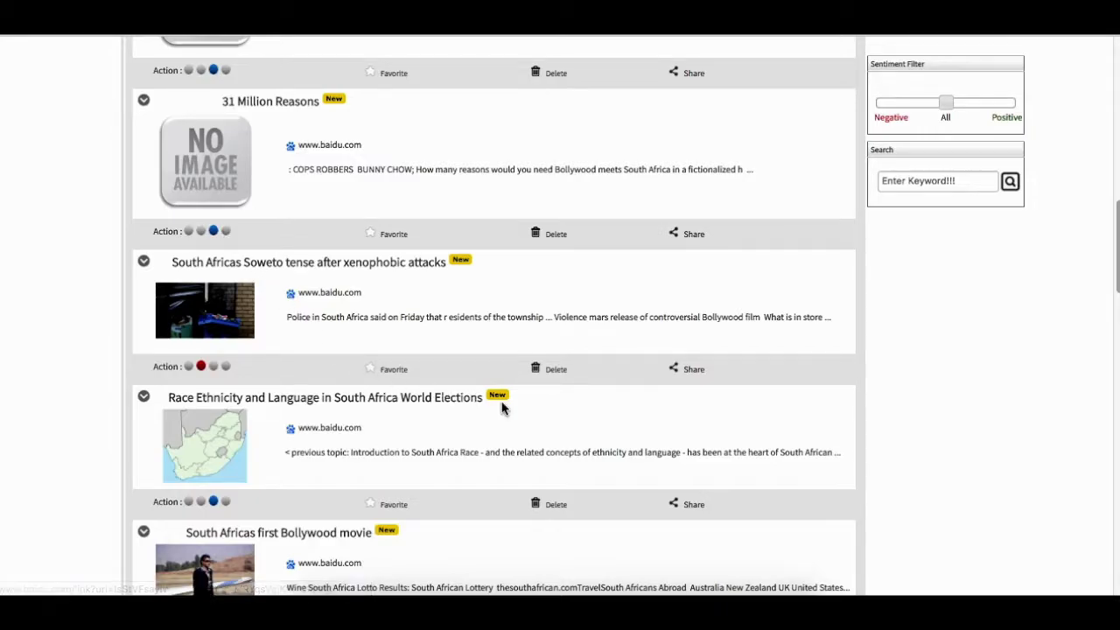
pyautogui.scroll(-2, 500, 406)
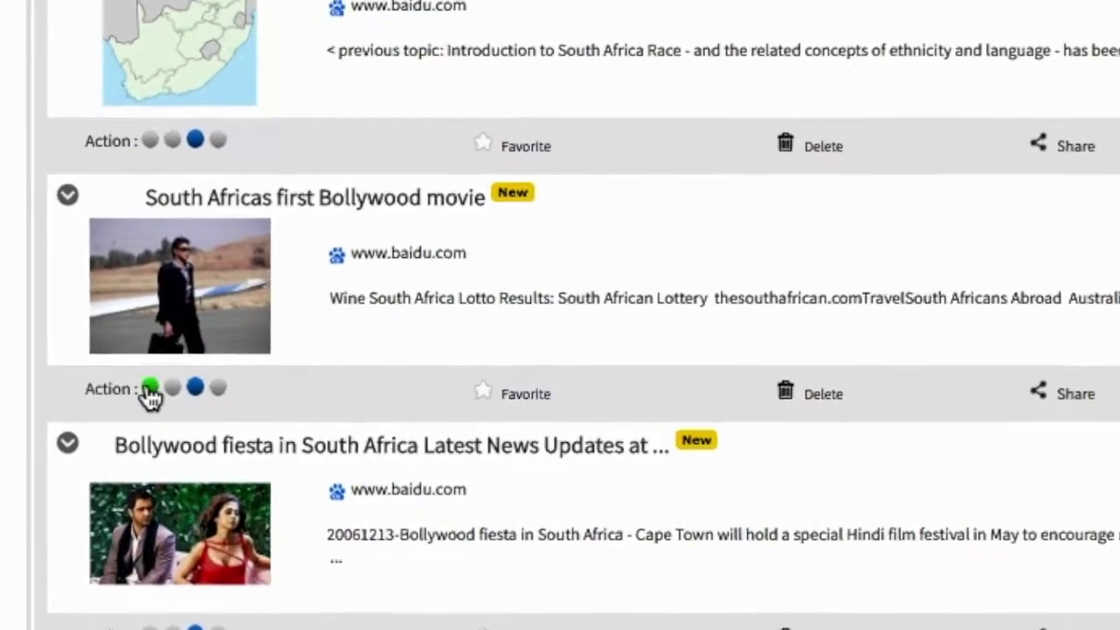
pyautogui.click(149, 390)
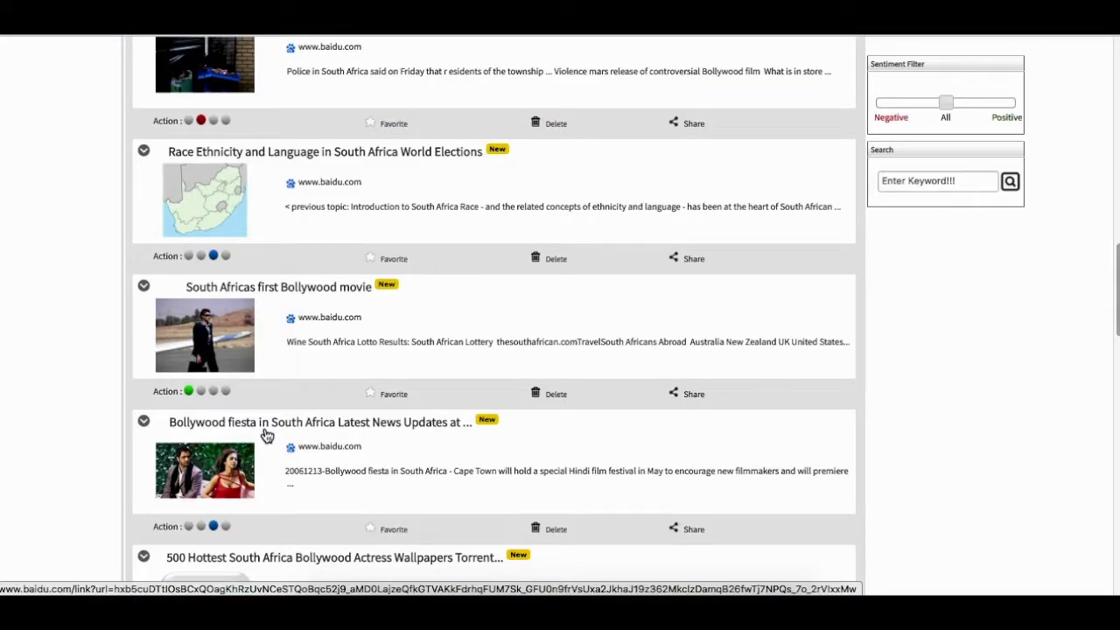
pyautogui.scroll(-2, 267, 435)
pyautogui.click(189, 442)
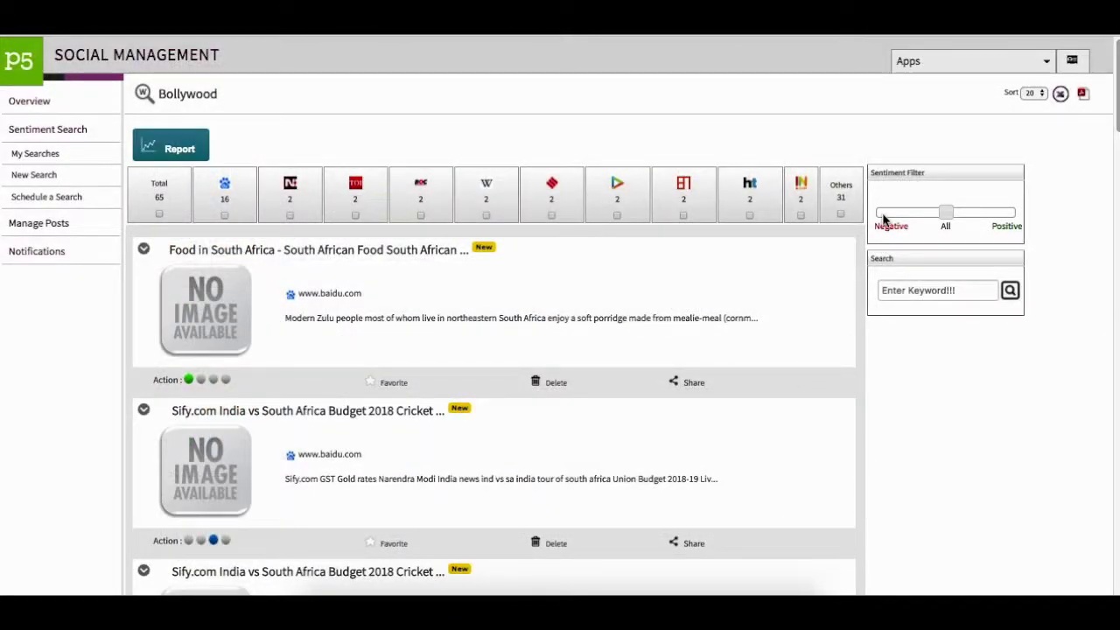
# Step: Filter the Bollywood results by negative and by positive sentiment, and set the sentiment filter back to All
pyautogui.click(884, 217)
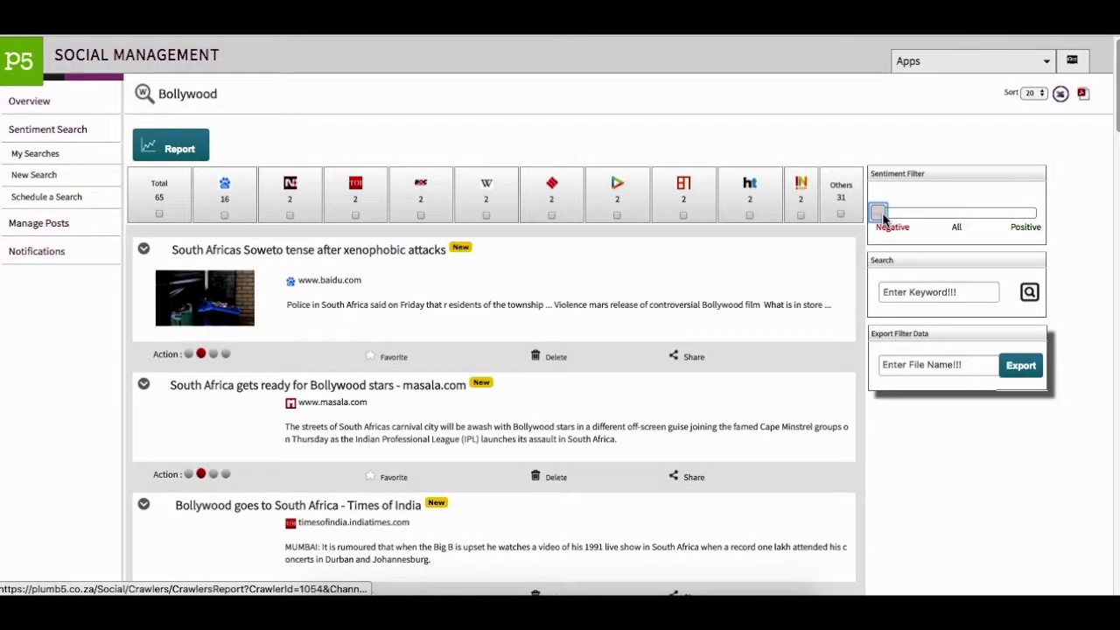
pyautogui.scroll(-2, 570, 402)
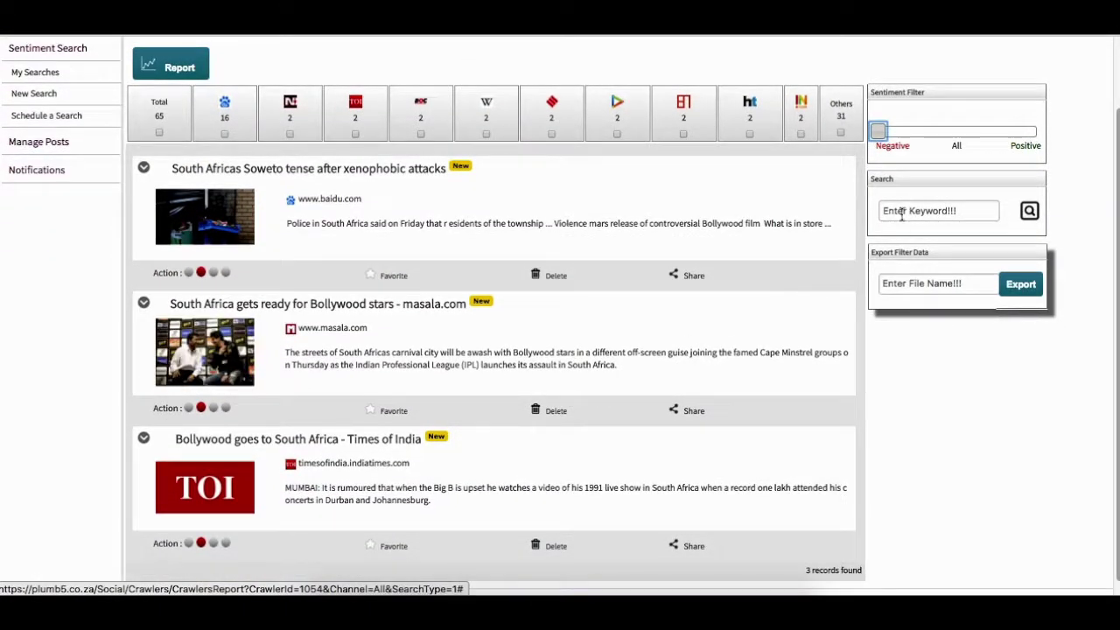
pyautogui.click(1035, 136)
pyautogui.scroll(-3, 782, 332)
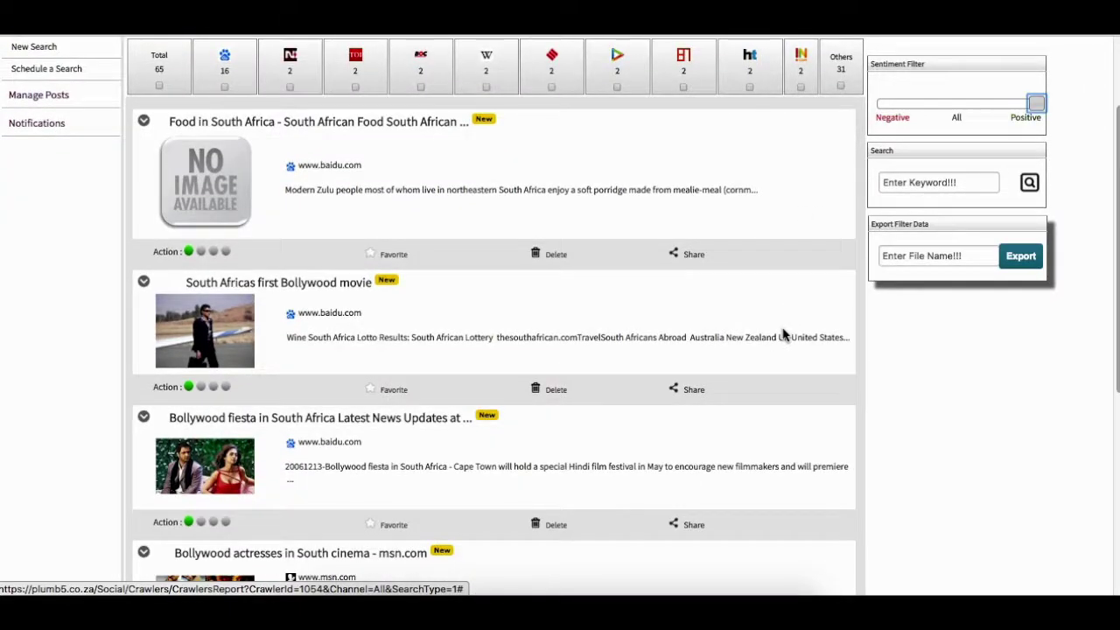
pyautogui.scroll(3, 782, 335)
pyautogui.click(954, 216)
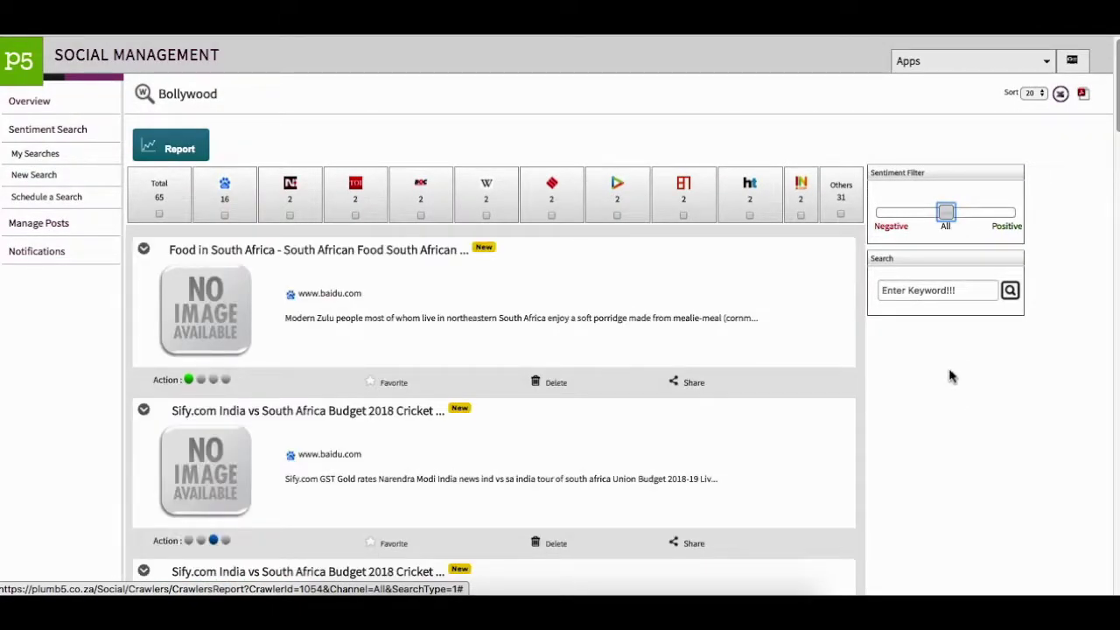
# Step: Search the Bollywood results for the keyword bollywood
pyautogui.click(936, 289)
pyautogui.write('bollywood')
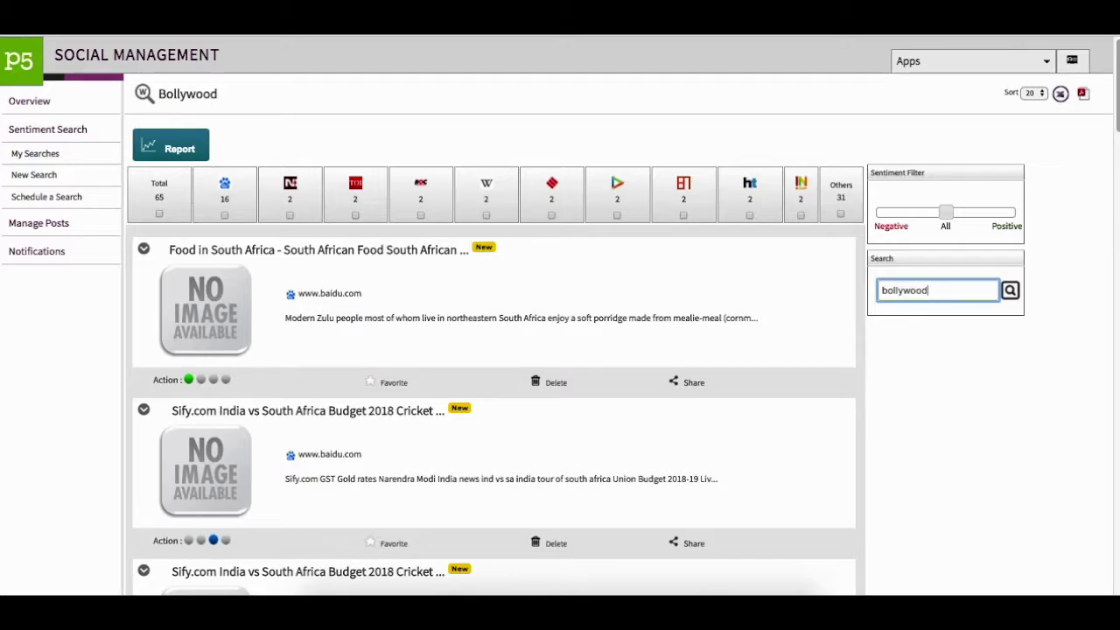
pyautogui.click(1009, 289)
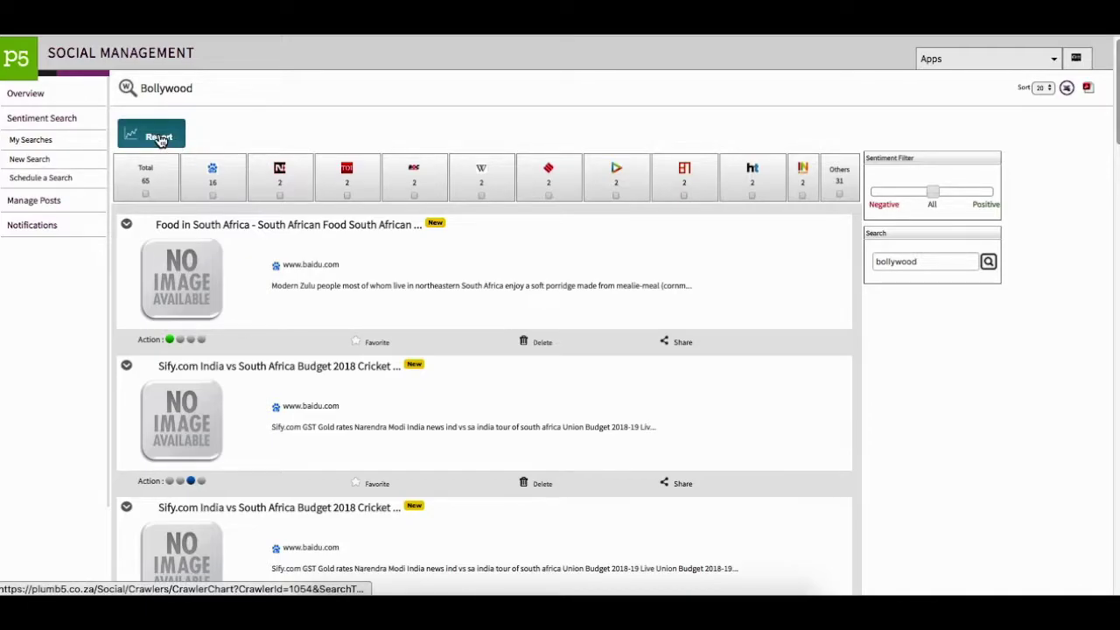
# Step: Open the Bollywood sentiment report and examine the sentiment chart's bars and the search summary
pyautogui.click(158, 138)
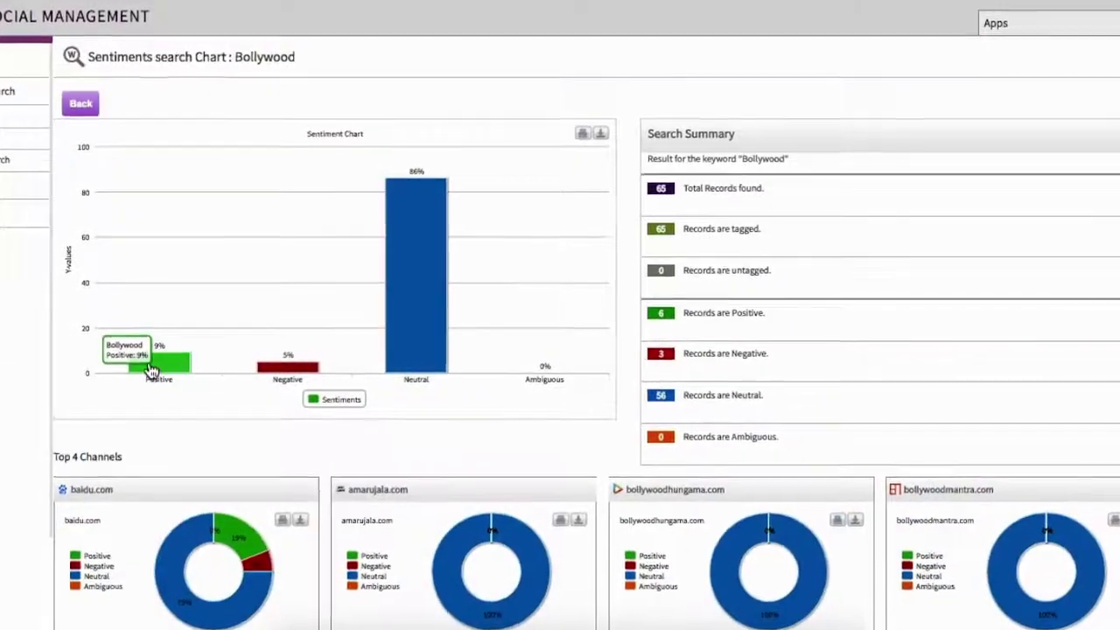
pyautogui.moveTo(290, 388)
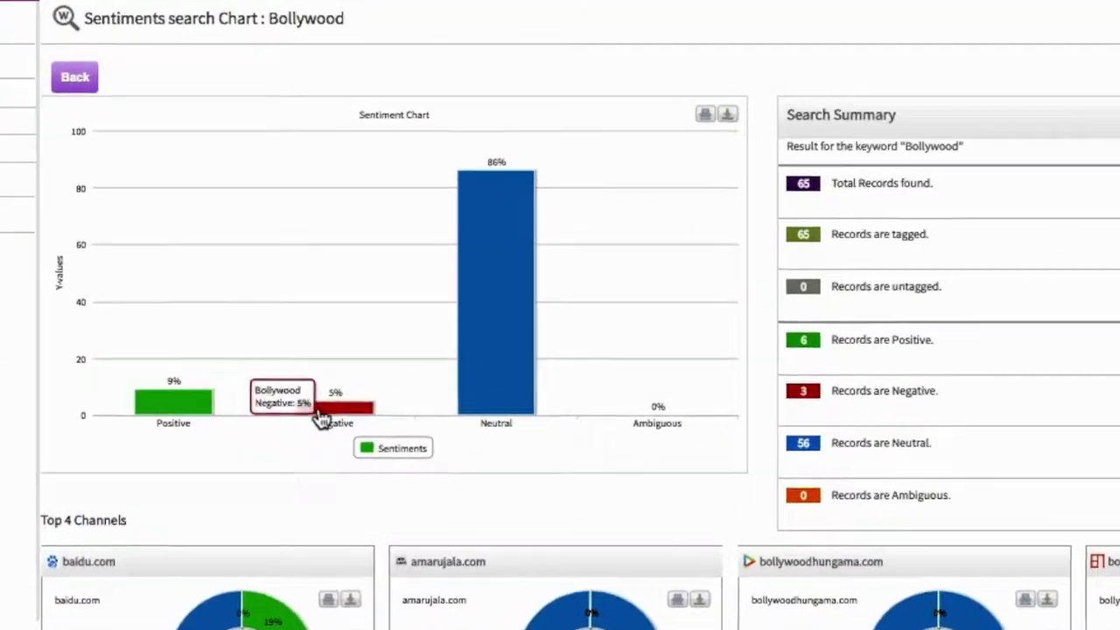
pyautogui.moveTo(565, 437)
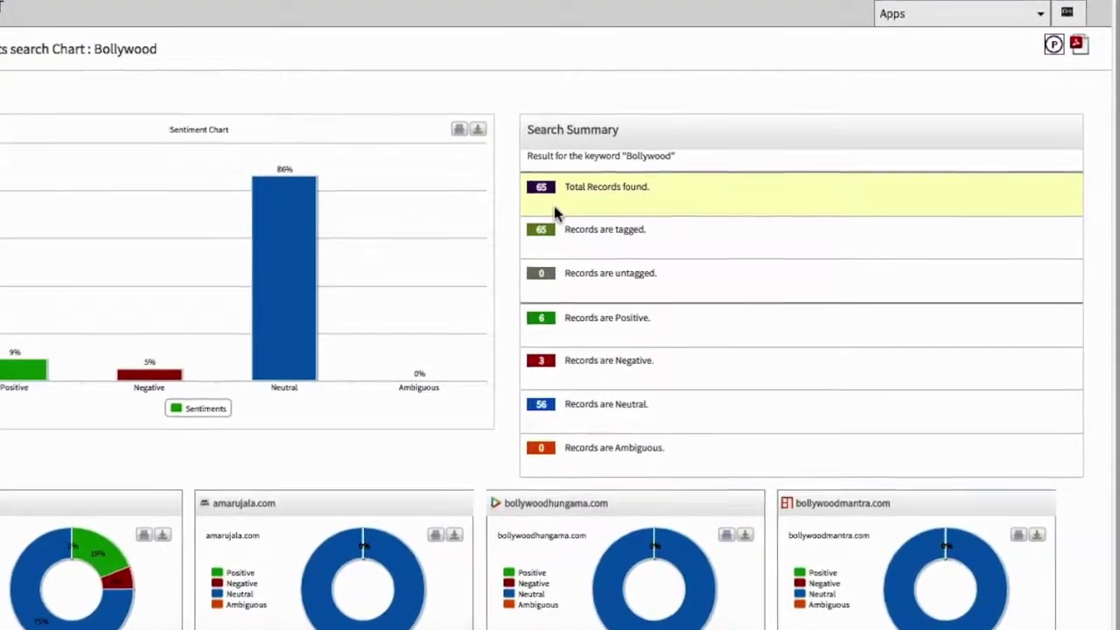
pyautogui.moveTo(487, 92)
pyautogui.mouseDown()
pyautogui.moveTo(634, 445)
pyautogui.moveTo(688, 499)
pyautogui.moveTo(1082, 496)
pyautogui.mouseUp()
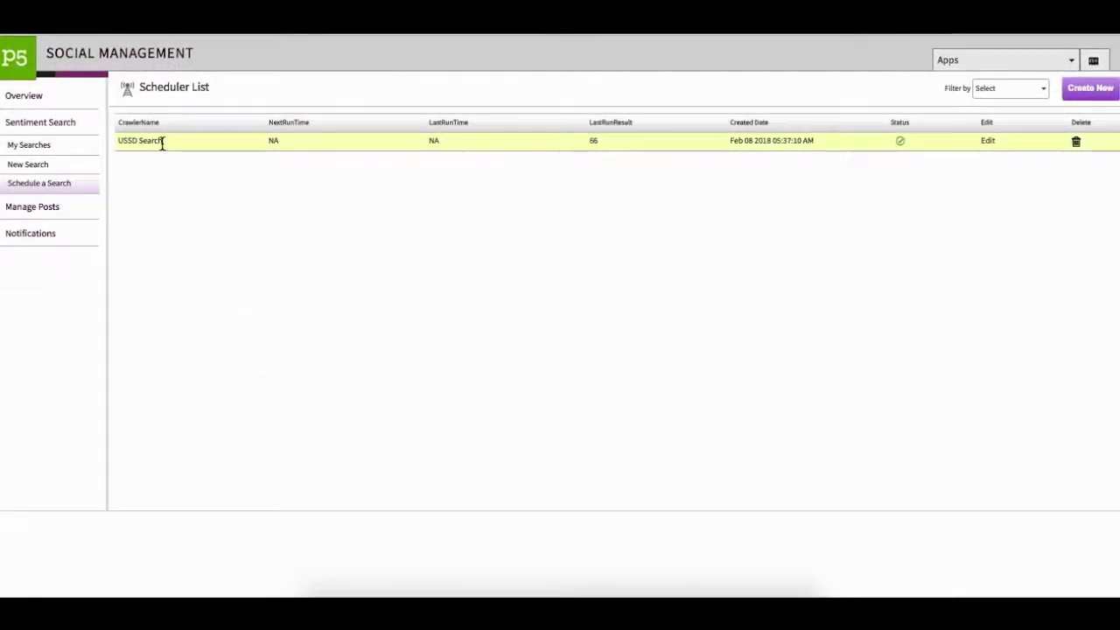
# Step: Create a weekly scheduler for the Cheese Burger Search crawler with a start date in March 2018, and reopen the scheduler list
pyautogui.click(1101, 86)
pyautogui.click(560, 133)
pyautogui.click(567, 140)
pyautogui.click(435, 201)
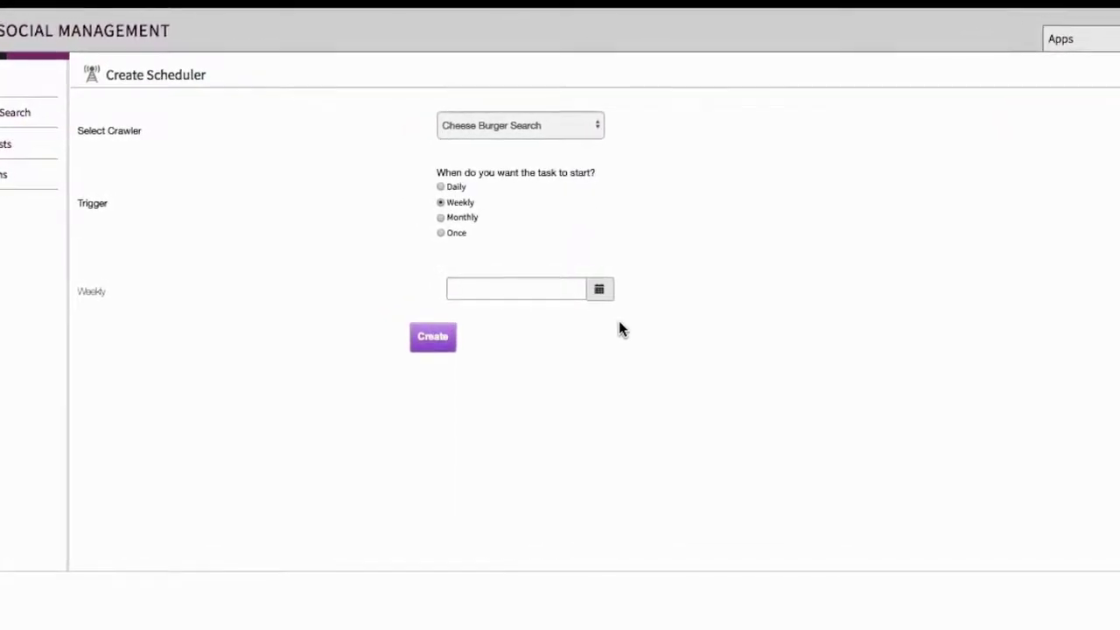
pyautogui.click(614, 299)
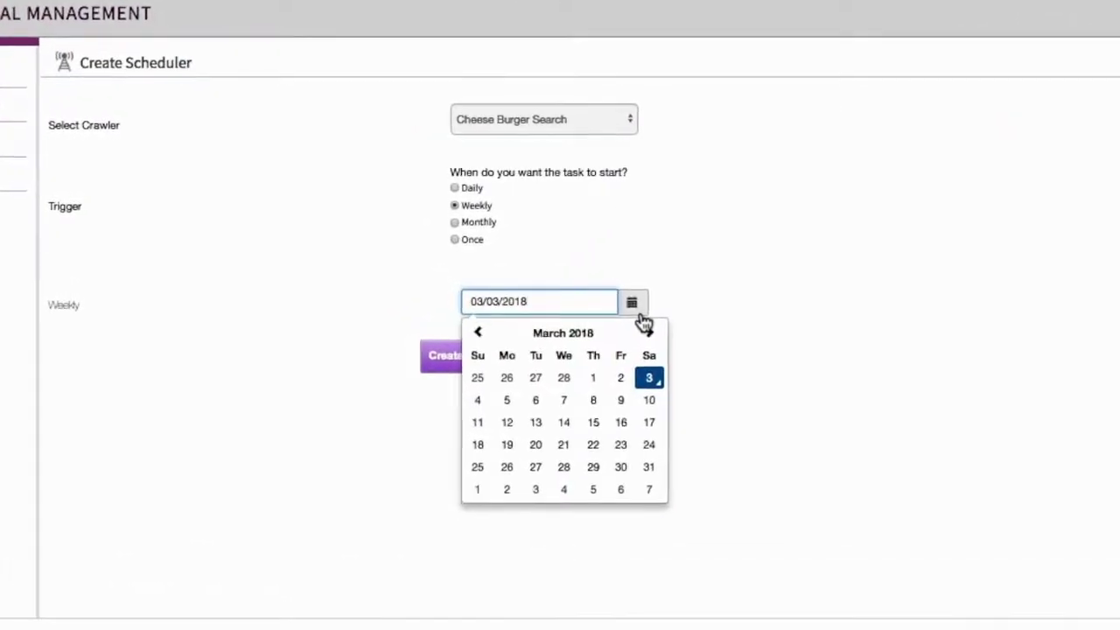
pyautogui.click(518, 414)
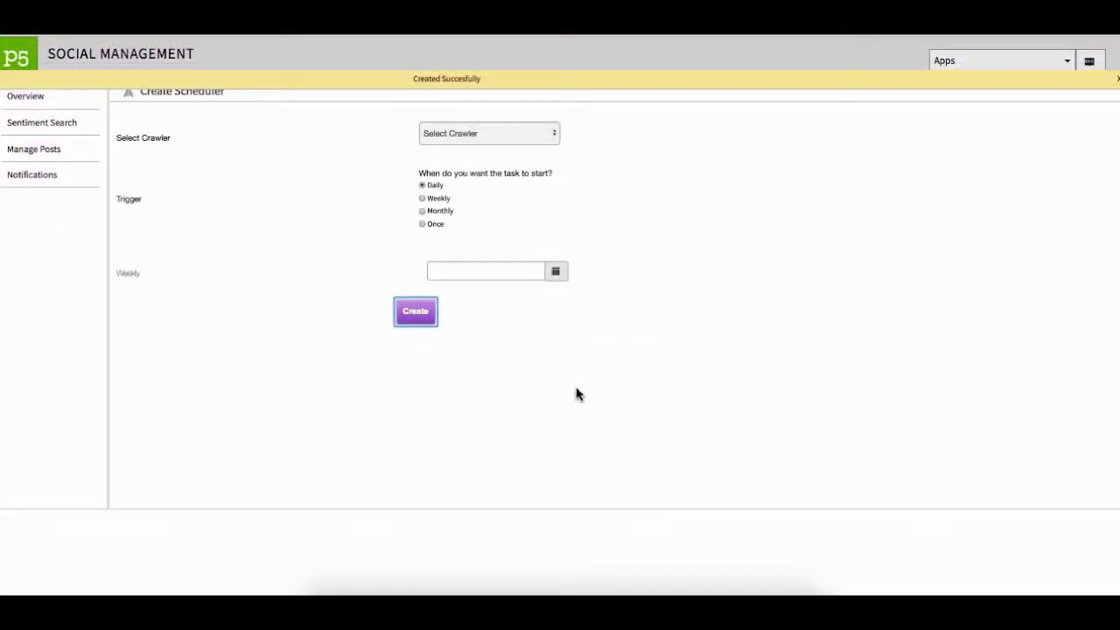
pyautogui.click(51, 131)
pyautogui.click(40, 183)
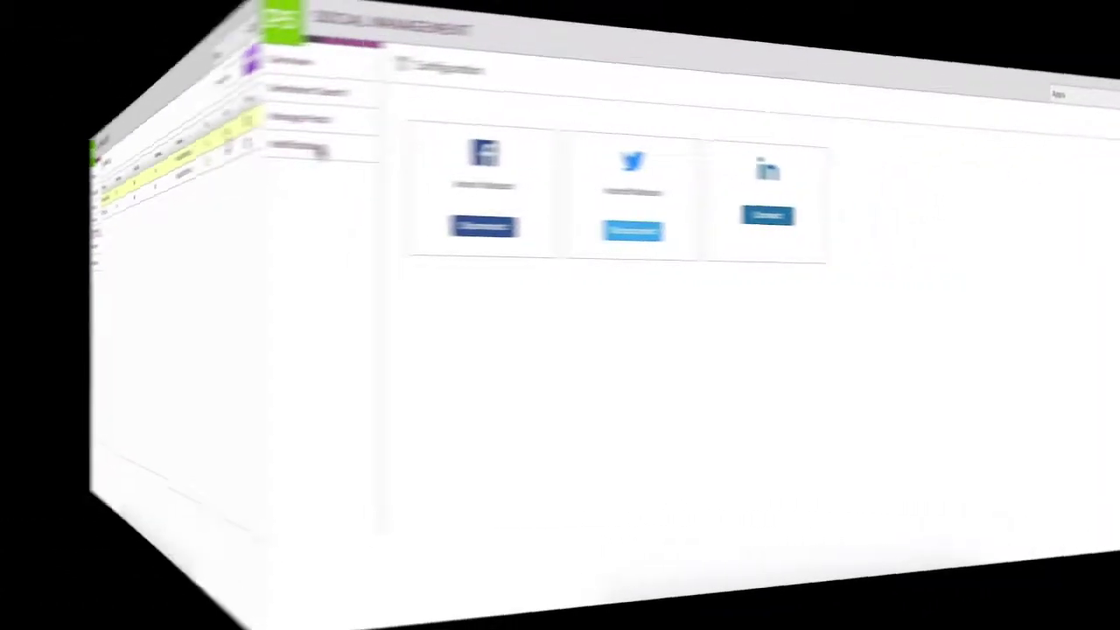
# Step: Open the social account configuration for managing posts and look at the LinkedIn sign-in form for connecting an account
pyautogui.click(40, 145)
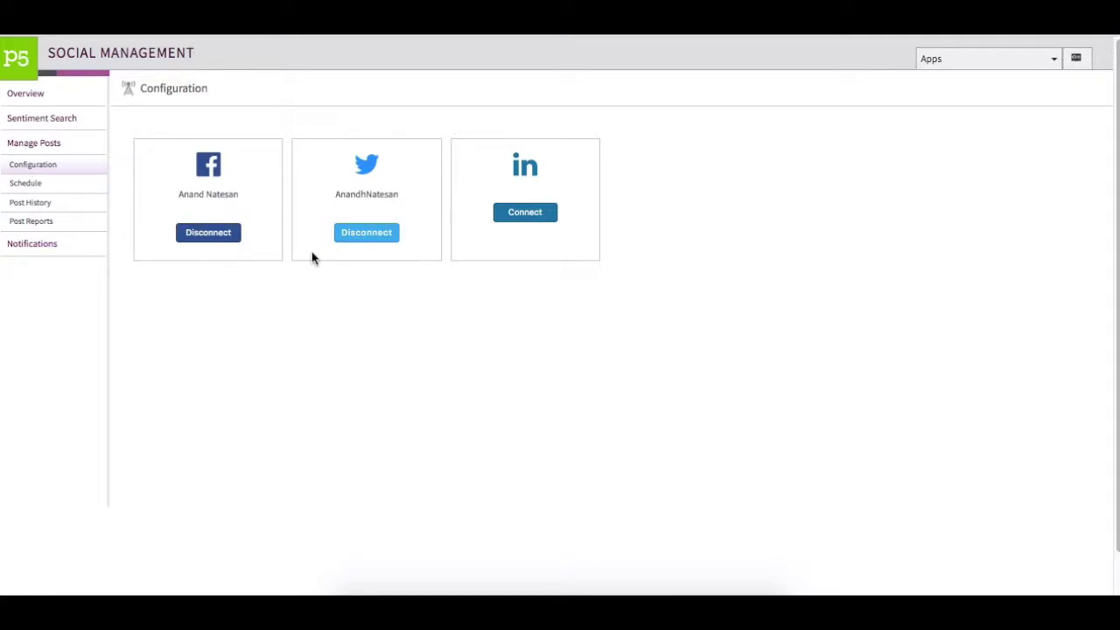
pyautogui.click(528, 219)
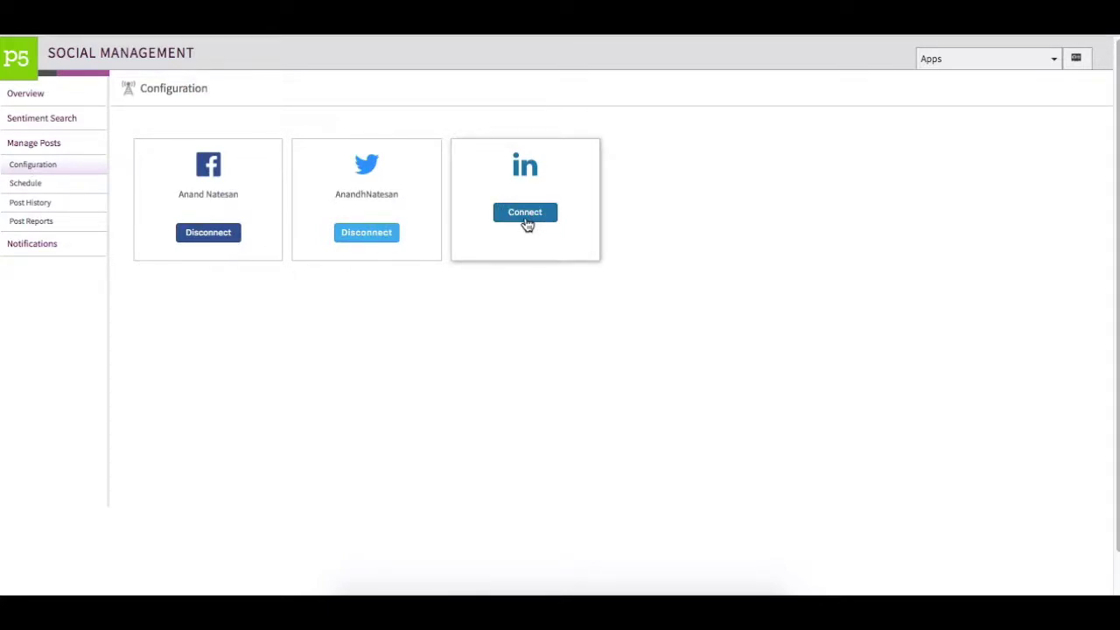
pyautogui.click(481, 431)
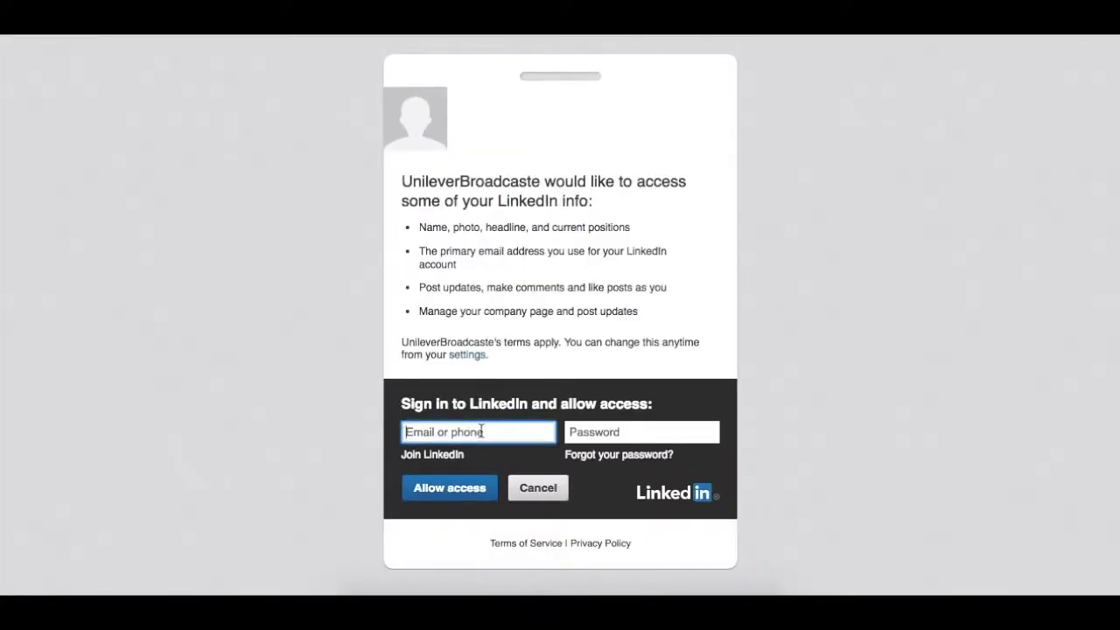
pyautogui.click(639, 432)
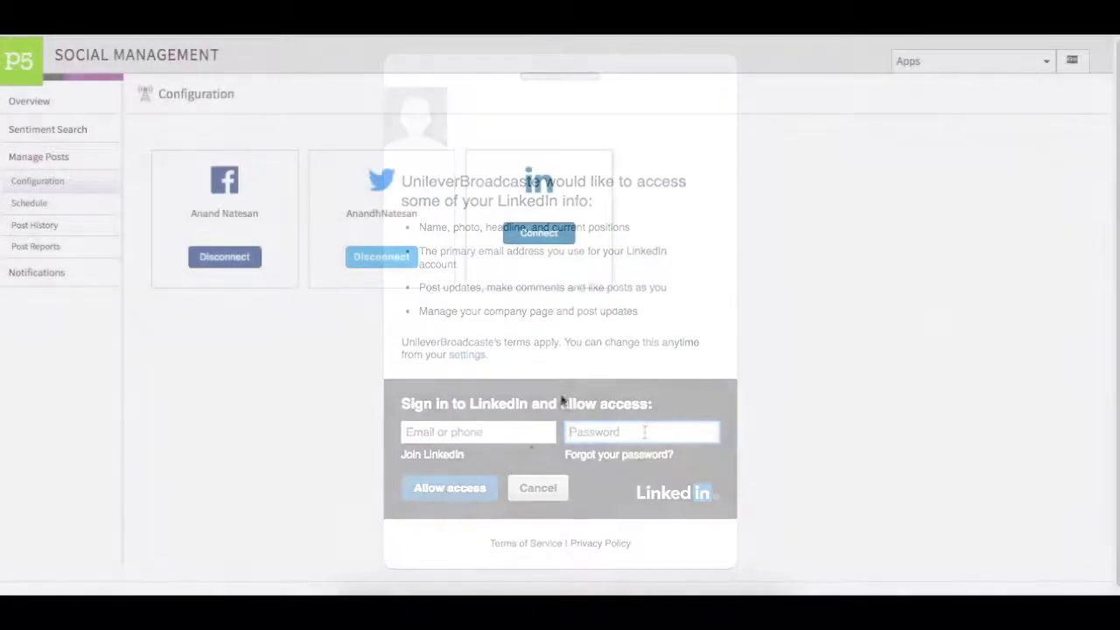
pyautogui.click(41, 207)
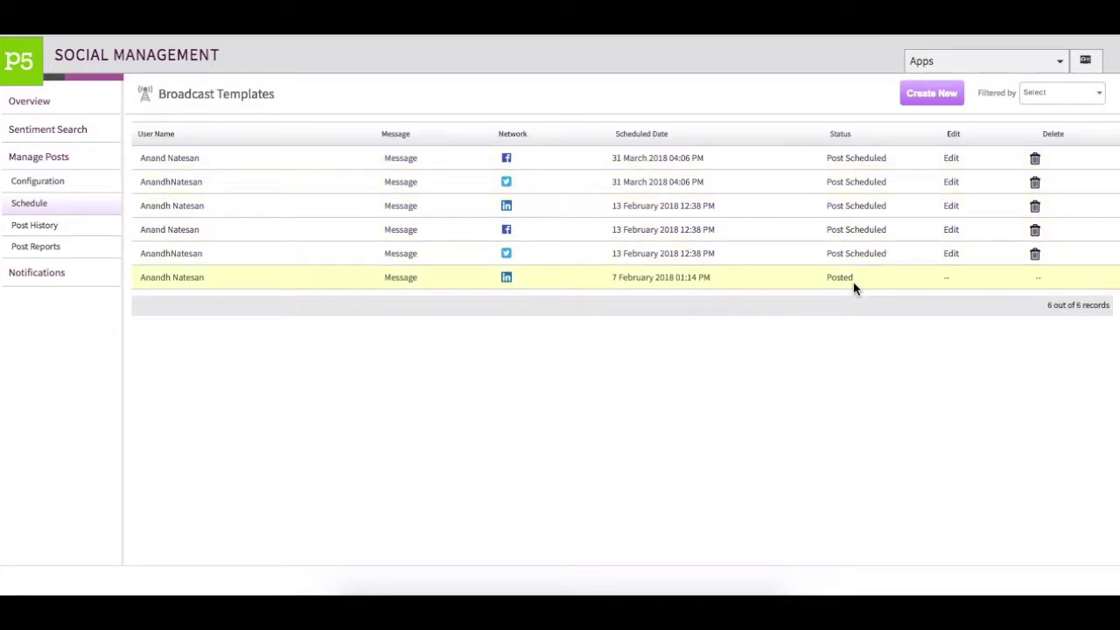
pyautogui.click(929, 94)
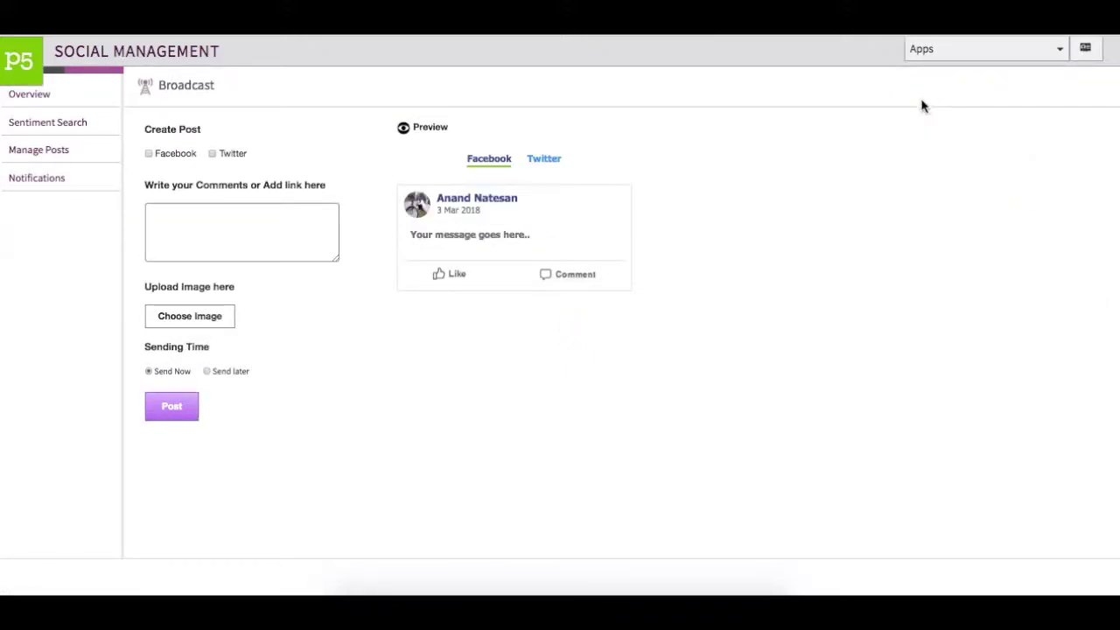
pyautogui.moveTo(129, 122)
pyautogui.mouseDown()
pyautogui.moveTo(218, 370)
pyautogui.moveTo(297, 449)
pyautogui.moveTo(359, 453)
pyautogui.mouseUp()
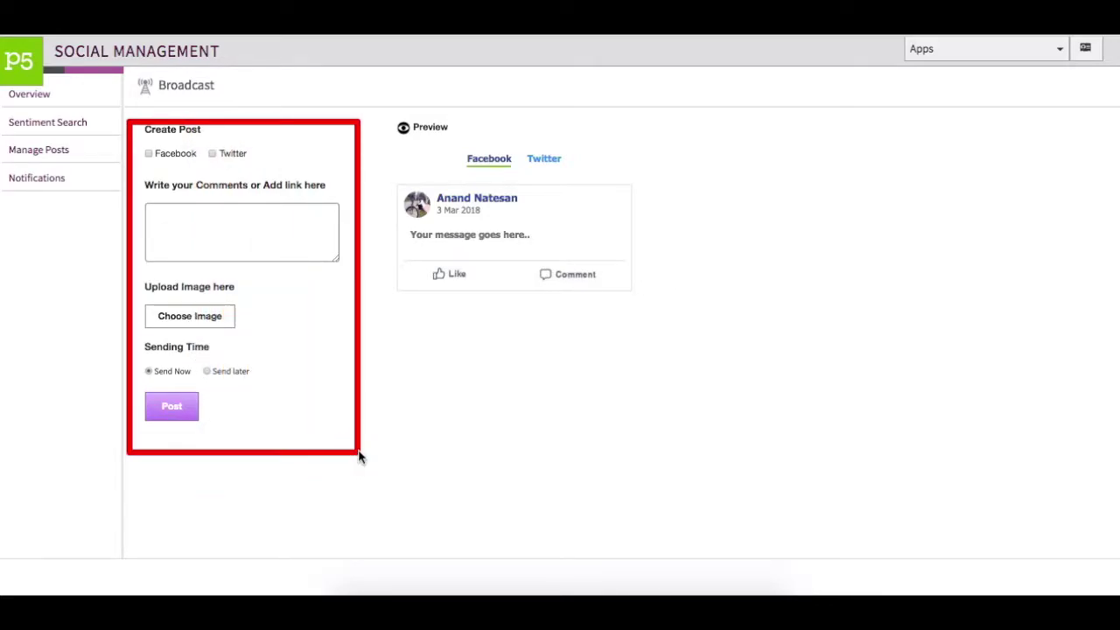
pyautogui.moveTo(398, 125)
pyautogui.mouseDown()
pyautogui.moveTo(444, 338)
pyautogui.moveTo(687, 433)
pyautogui.mouseUp()
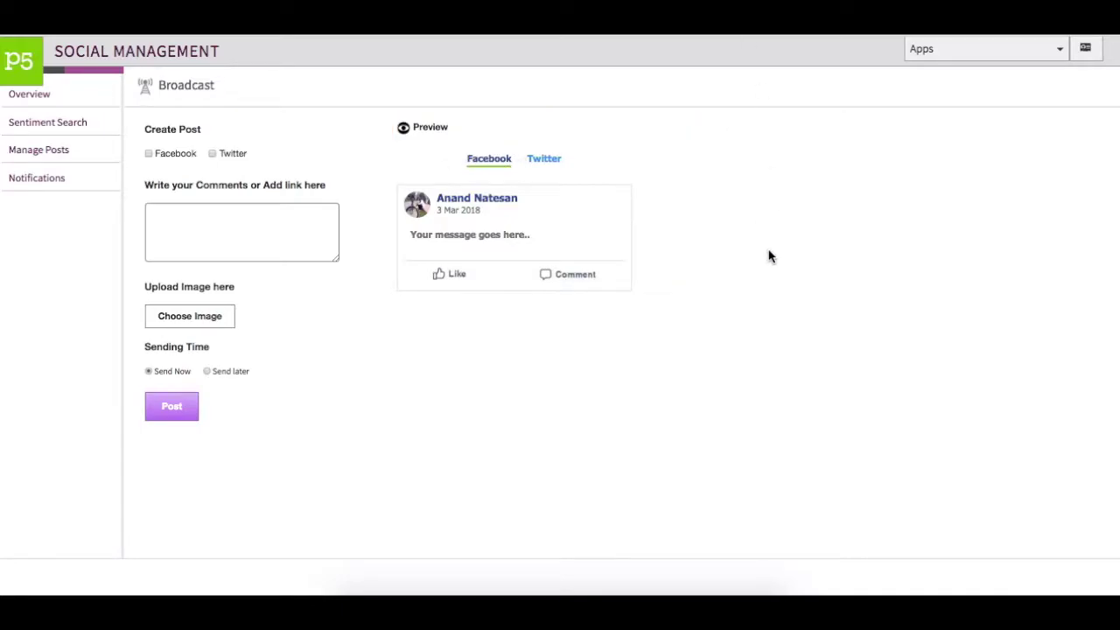
pyautogui.click(148, 154)
pyautogui.click(207, 212)
pyautogui.write('hi there Check this out......')
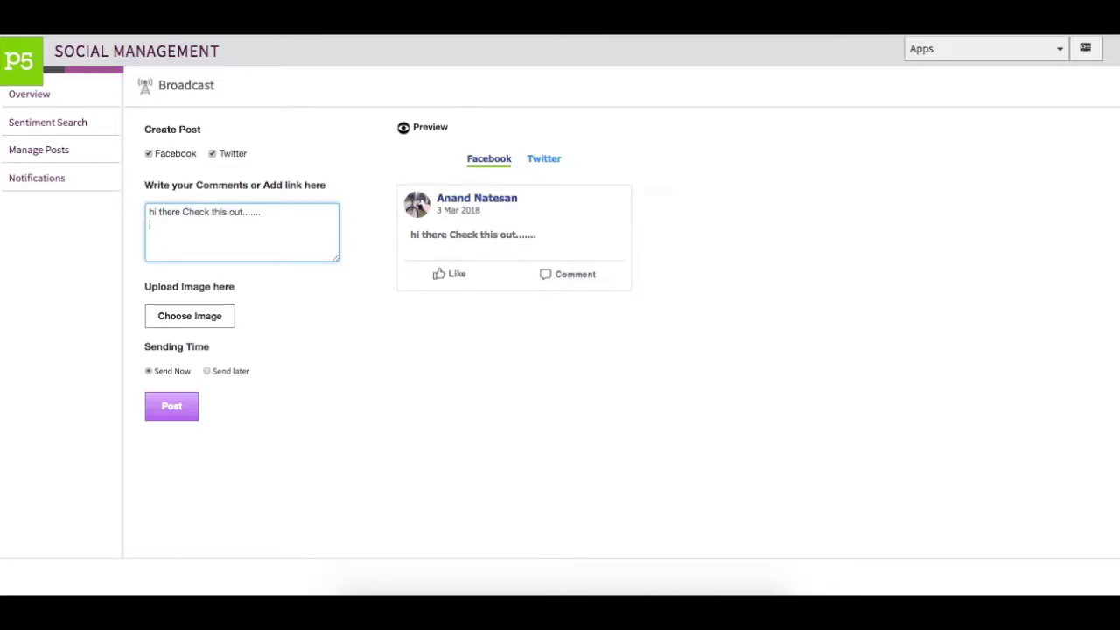
pyautogui.write('https://www.youtube.com/watch?v=mH0sIjAHBVY')
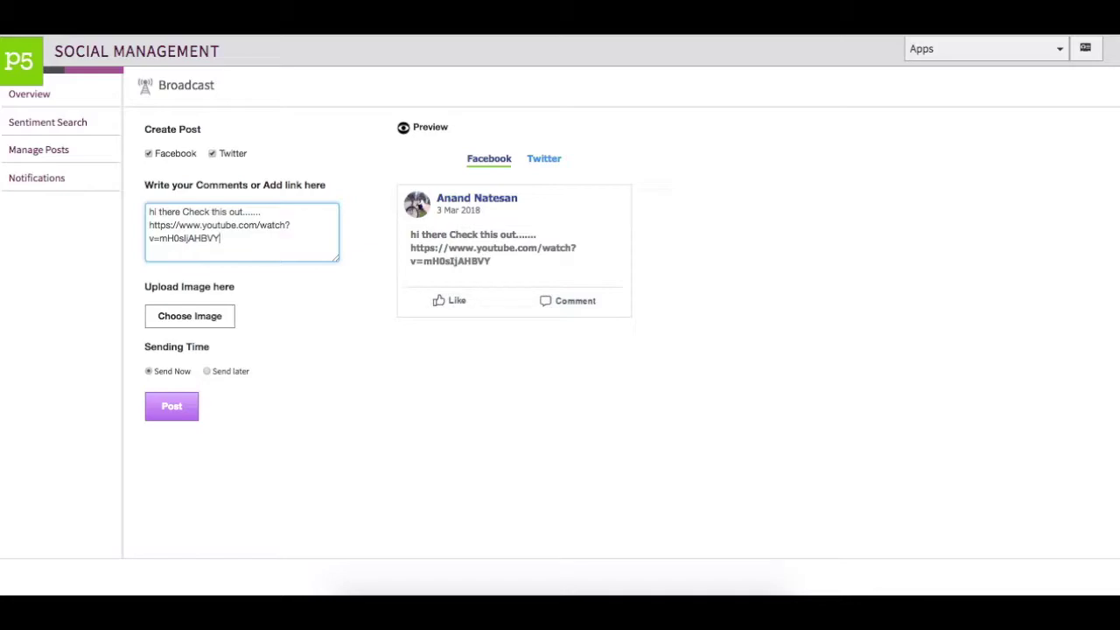
# Step: Preview the post with its video link as it appears on Twitter and on Facebook
pyautogui.click(245, 286)
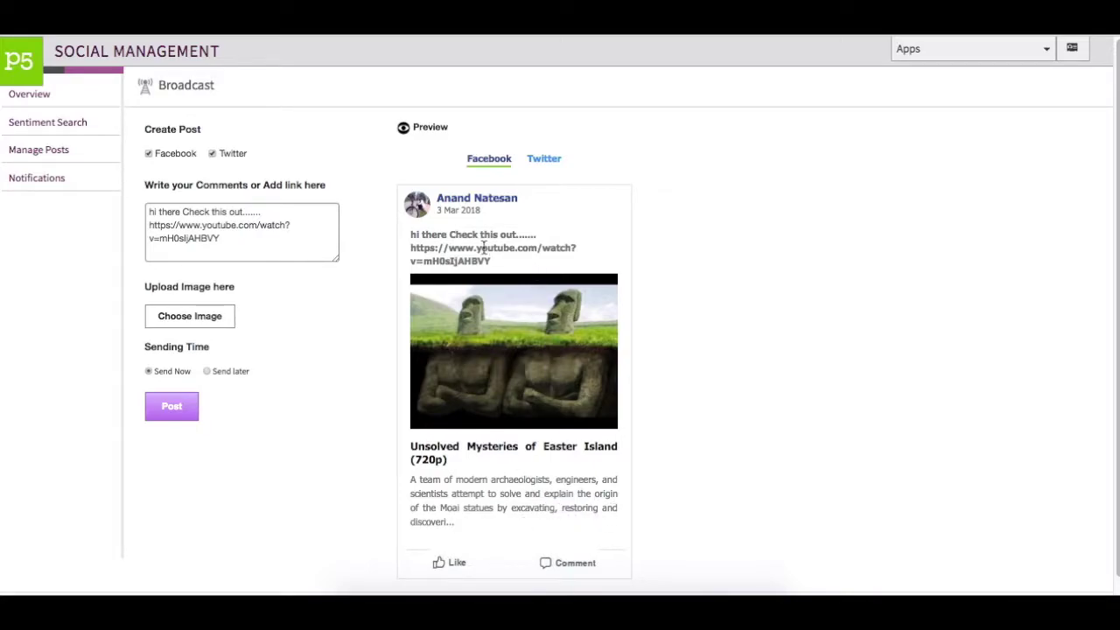
pyautogui.click(543, 161)
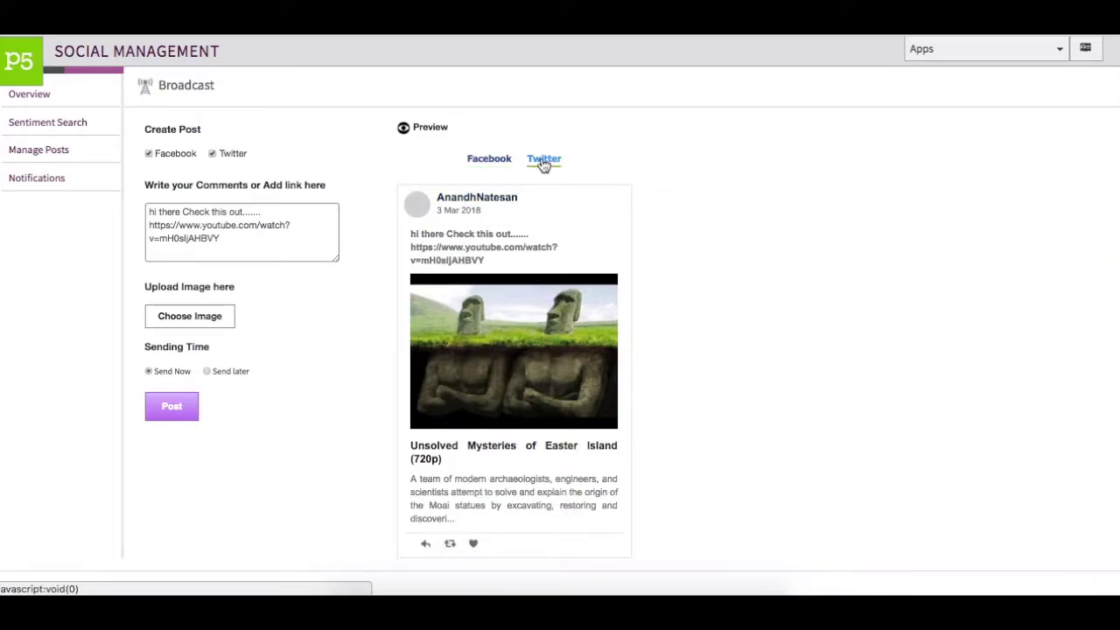
pyautogui.click(495, 166)
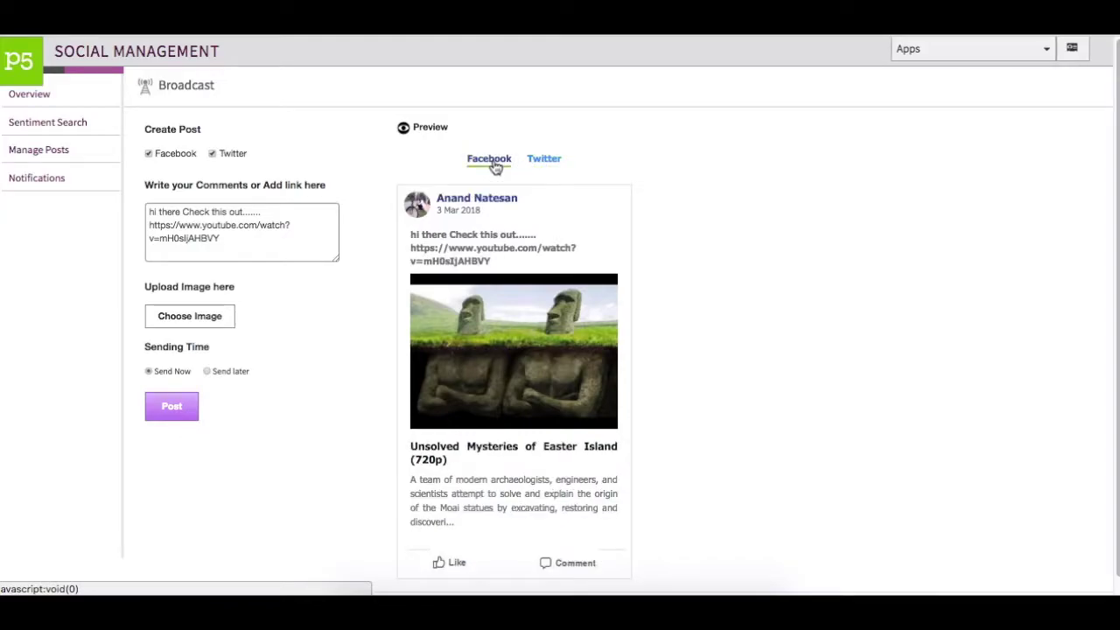
# Step: Attach the image download.jpeg from the Desktop to the post
pyautogui.click(219, 318)
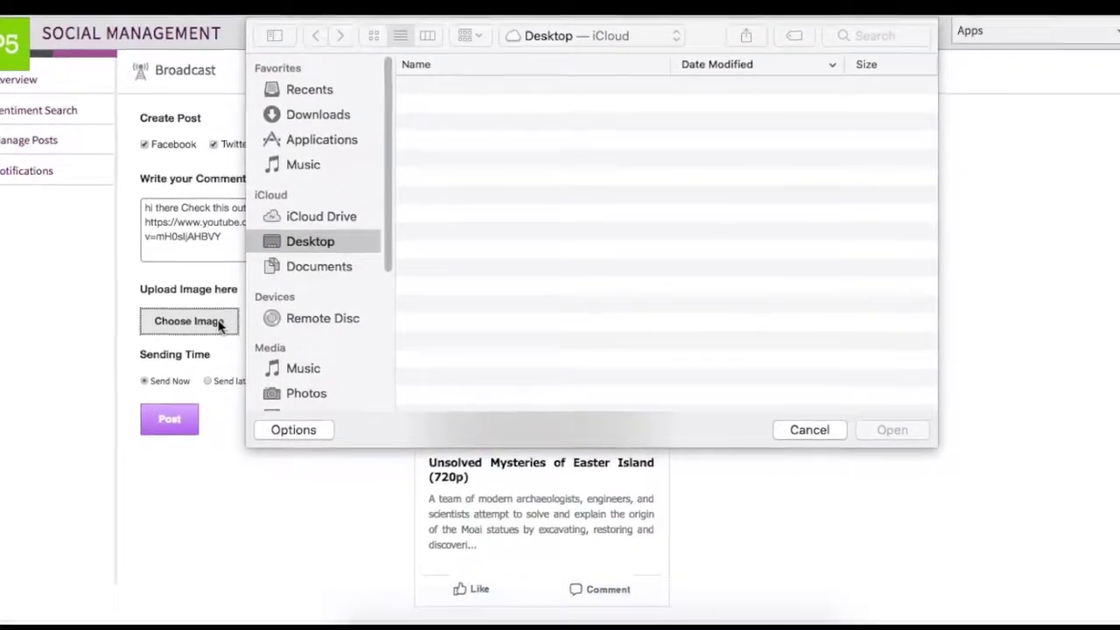
pyautogui.click(516, 70)
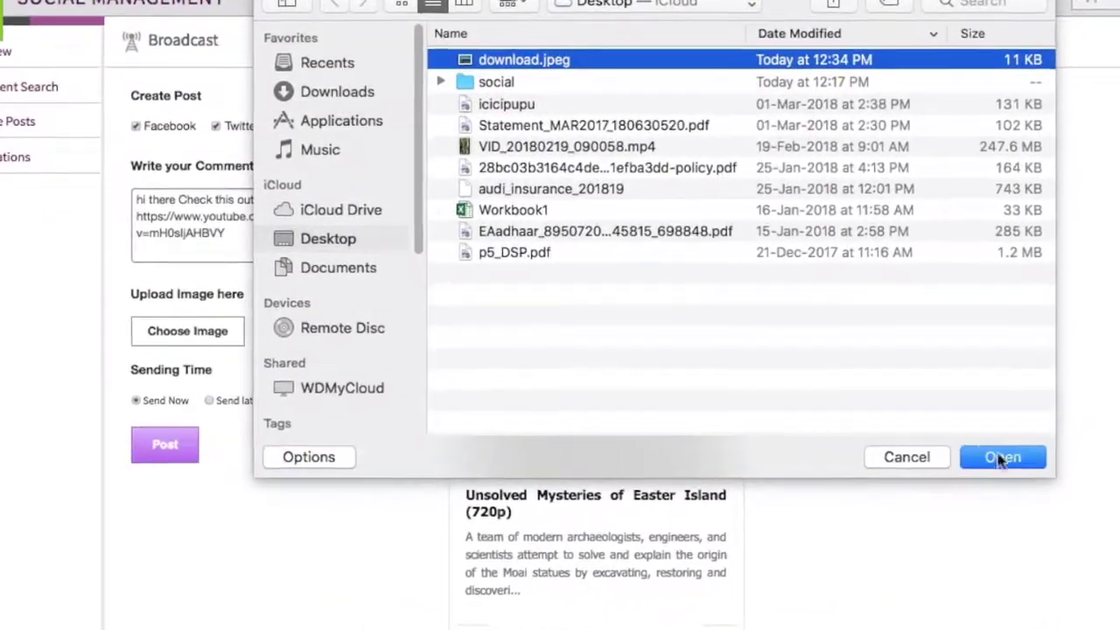
pyautogui.click(971, 449)
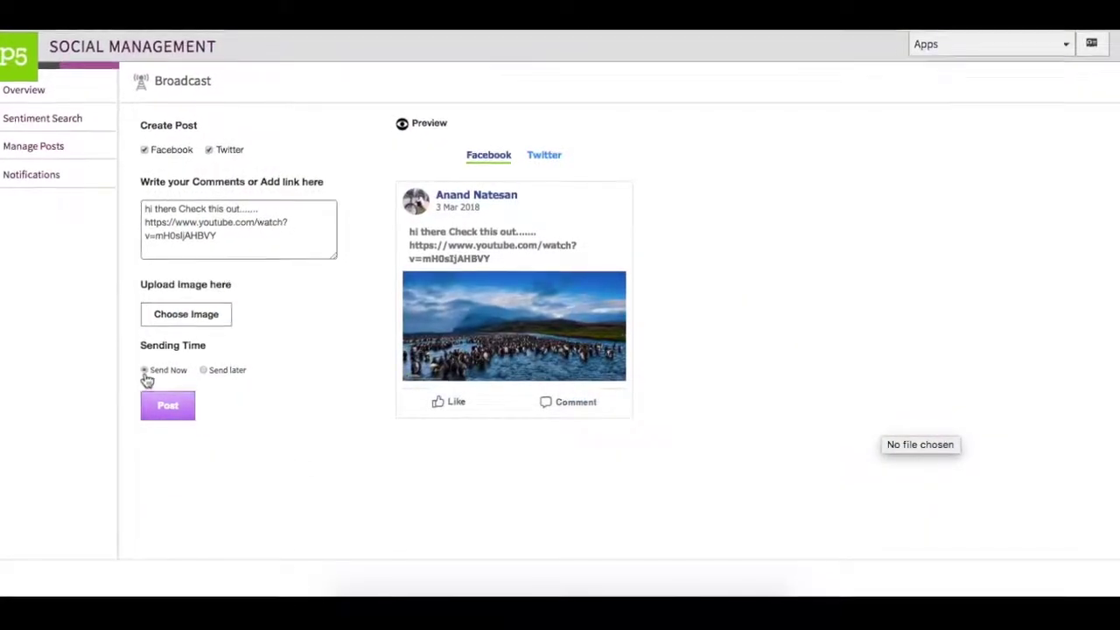
# Step: Schedule the post for 03/09/2018 at 07:31 PM instead of immediate sending, and submit it
pyautogui.click(187, 366)
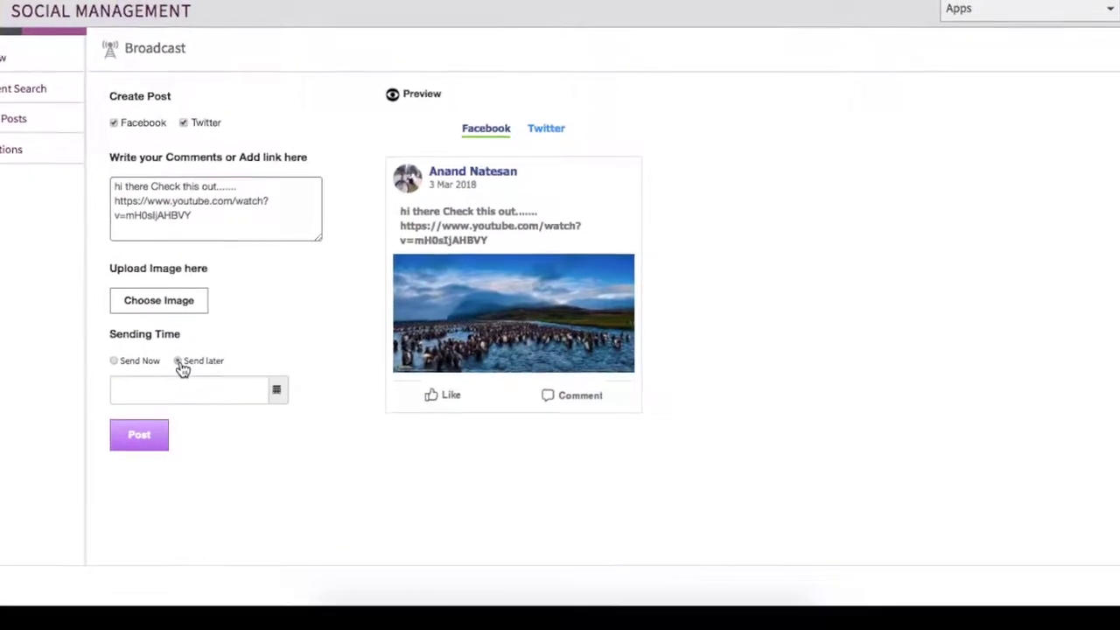
pyautogui.click(229, 397)
pyautogui.click(259, 387)
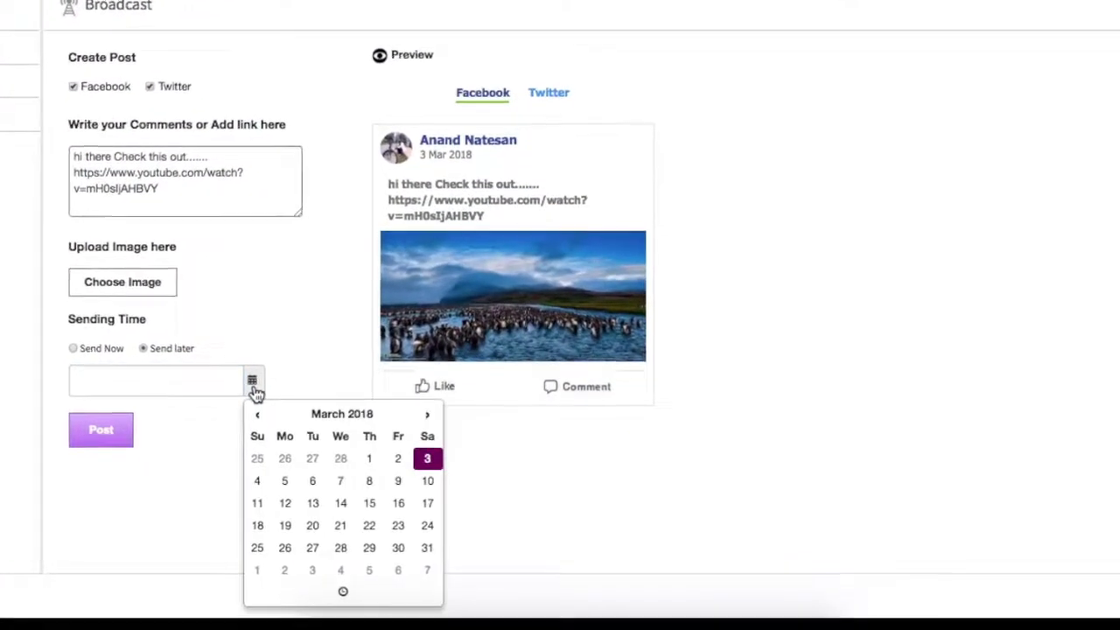
pyautogui.click(401, 487)
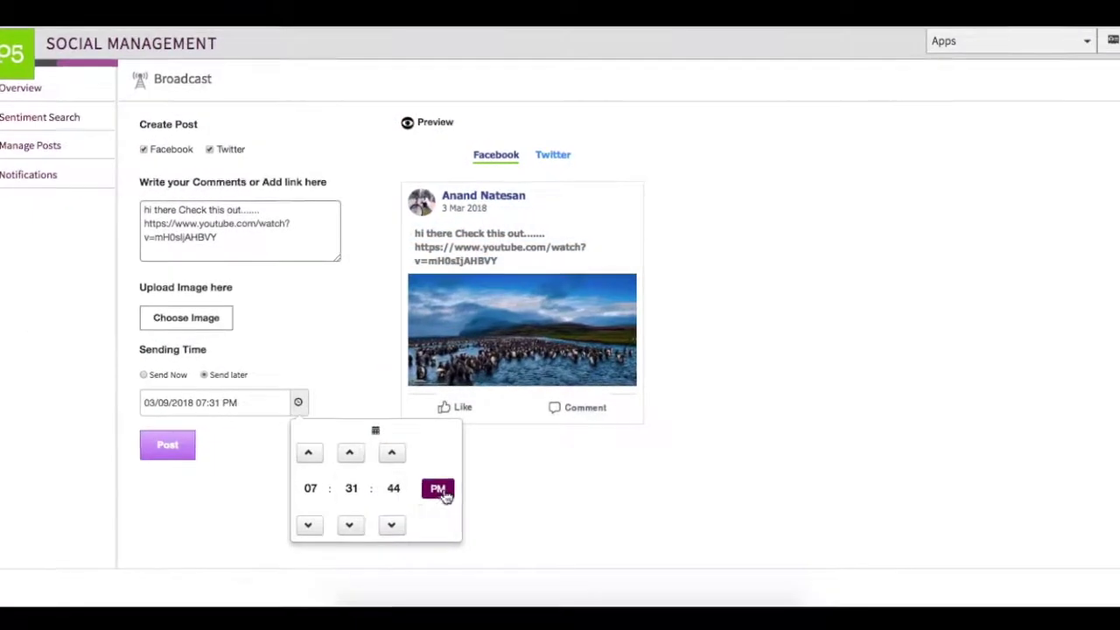
pyautogui.click(482, 527)
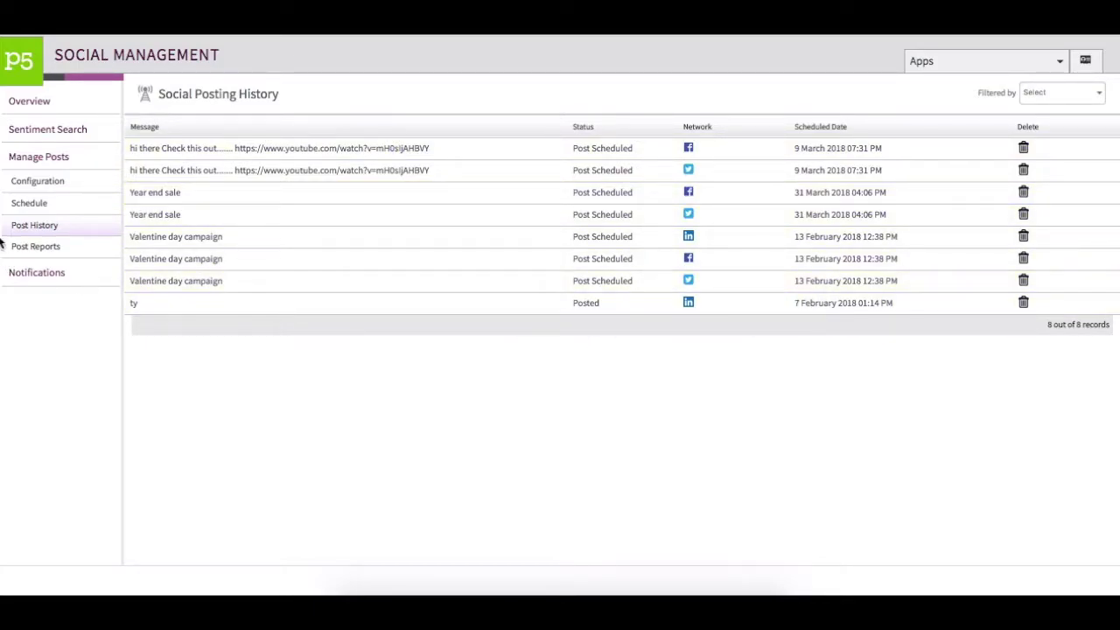
# Step: Open the post reports and filter the social analytics by Facebook
pyautogui.click(35, 248)
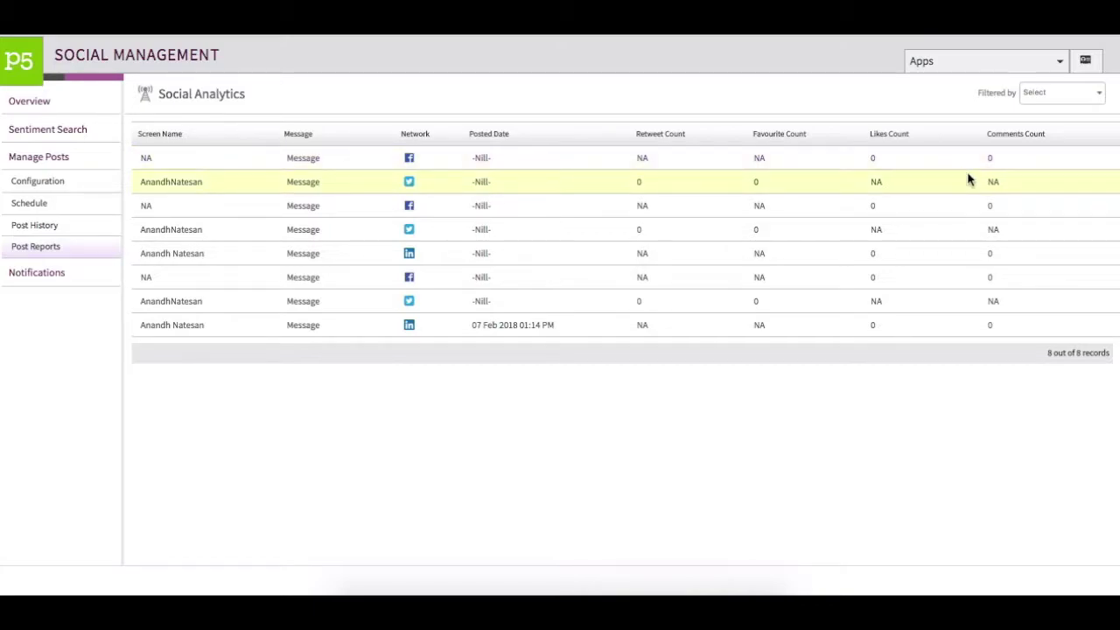
pyautogui.click(1100, 93)
pyautogui.click(1050, 99)
# Step: Set up a new Google alert notification for the keyword Cheese Burger with a suggested e-mail address, and open it in Google Alerts
pyautogui.click(53, 272)
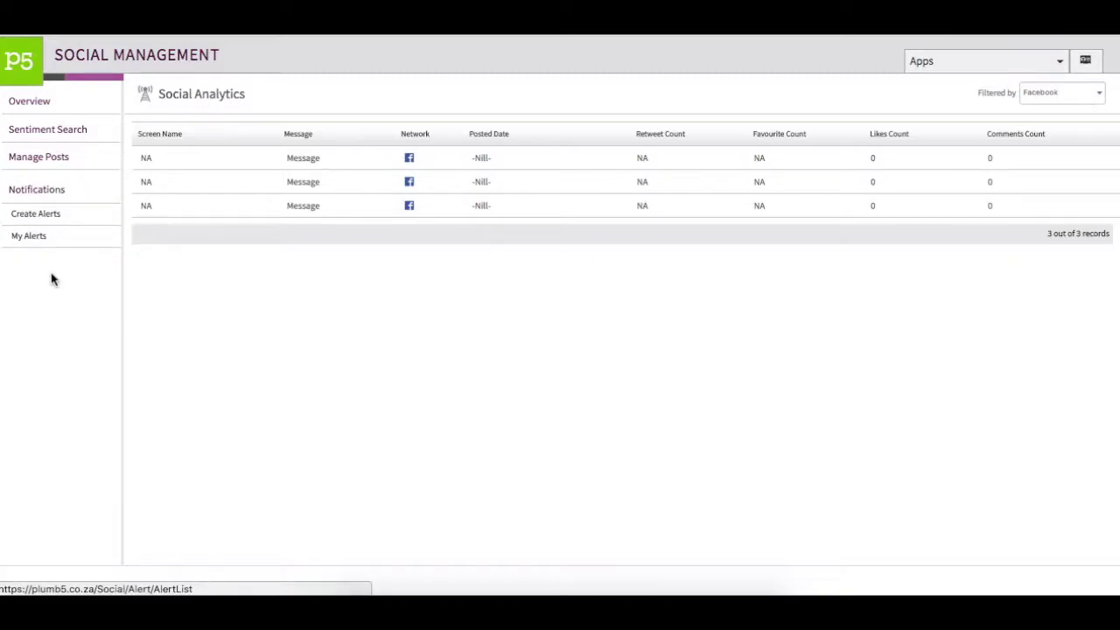
pyautogui.click(54, 214)
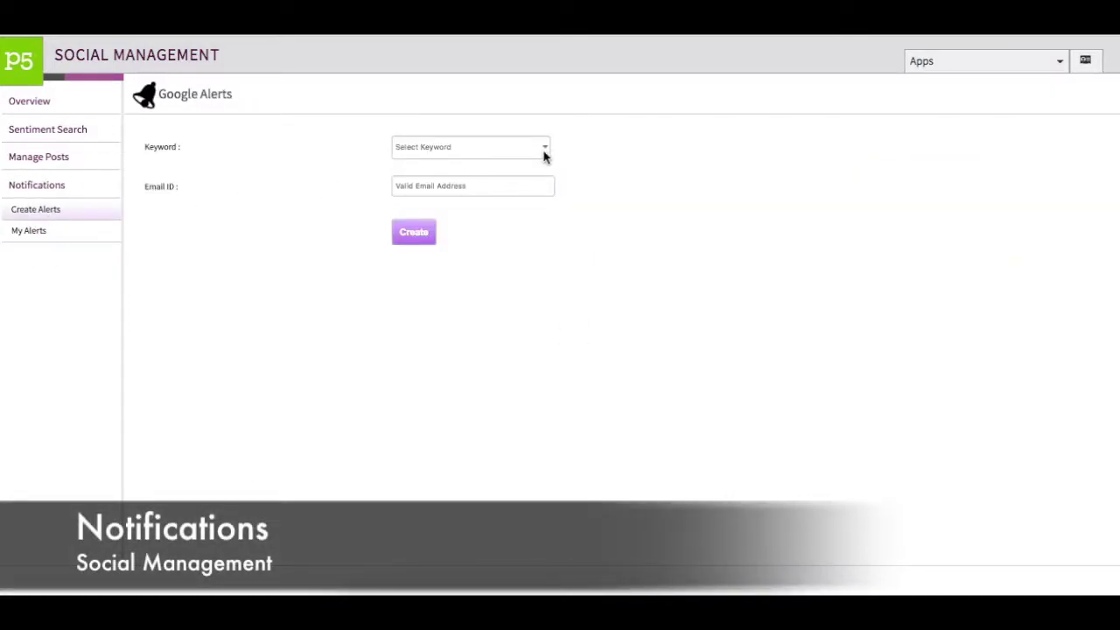
pyautogui.click(546, 149)
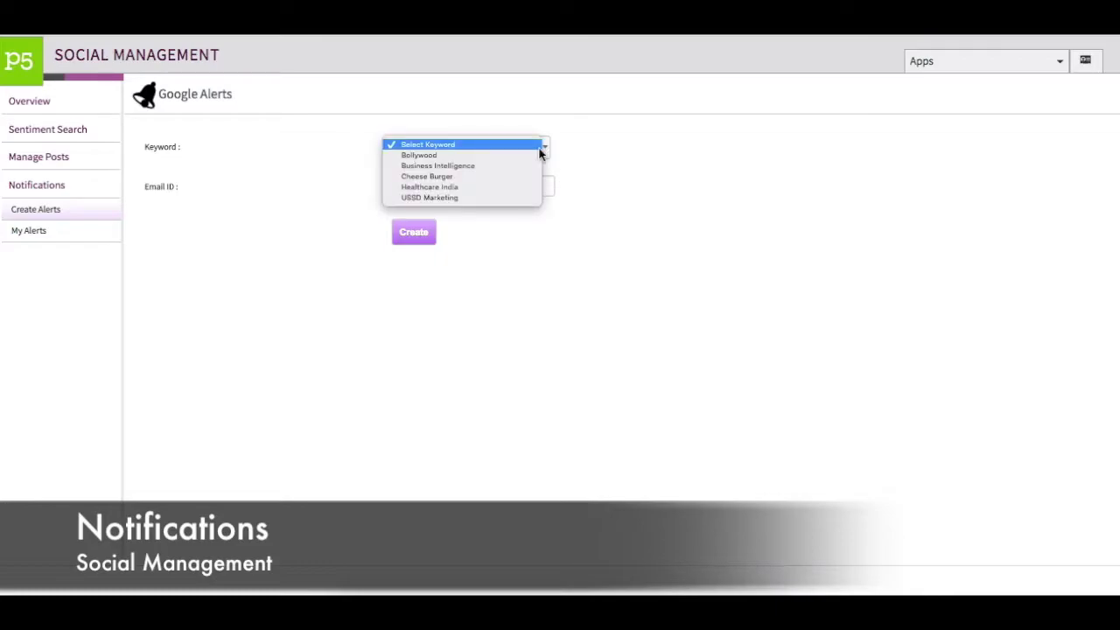
pyautogui.click(442, 176)
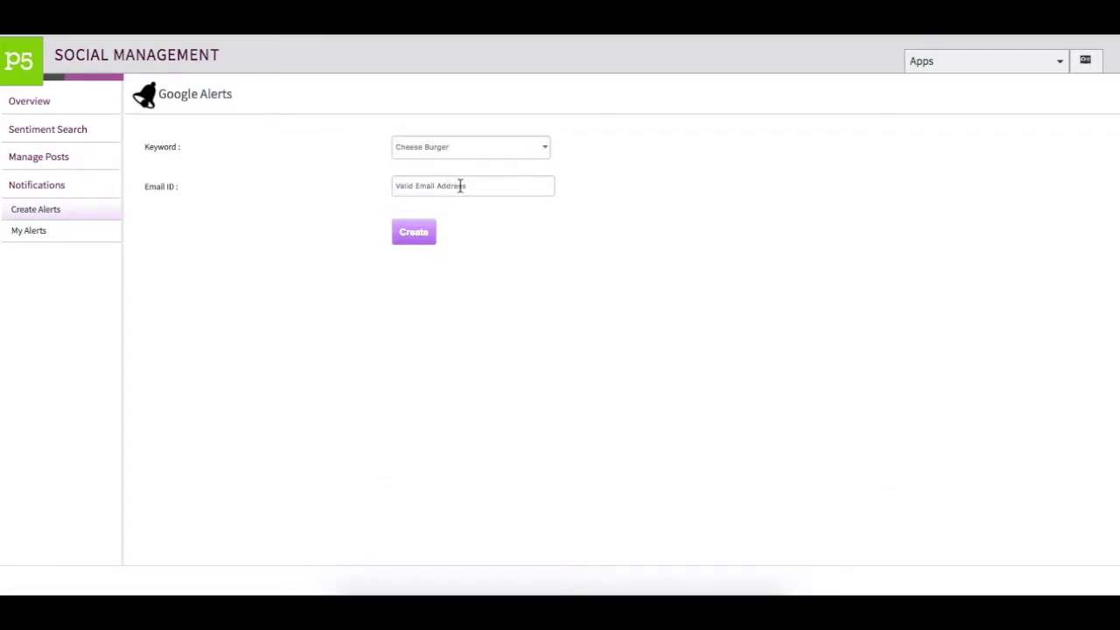
pyautogui.click(460, 186)
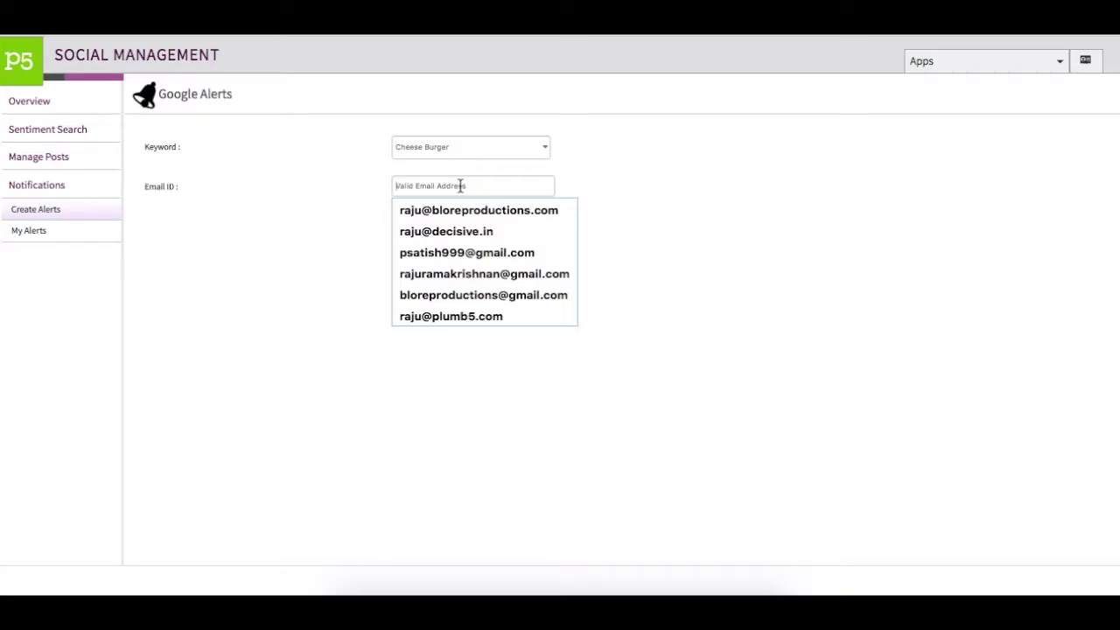
pyautogui.click(462, 210)
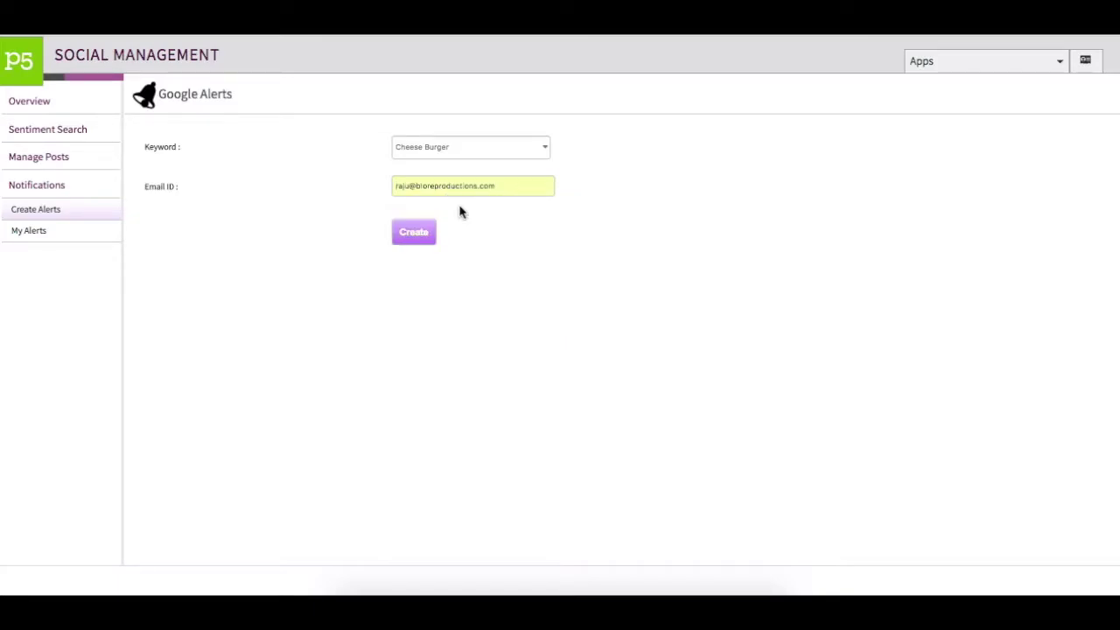
pyautogui.click(426, 238)
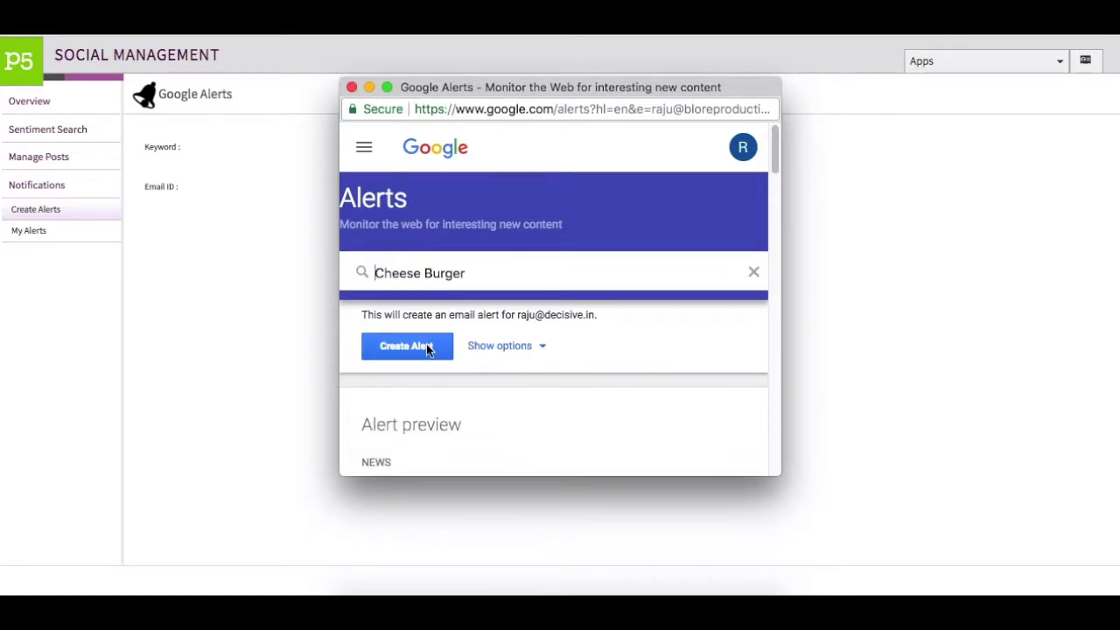
# Step: Examine the Google Alerts options for Cheese Burger, close the alert window and open the list of existing alerts
pyautogui.click(542, 350)
pyautogui.moveTo(786, 488); pyautogui.dragTo(820, 557)
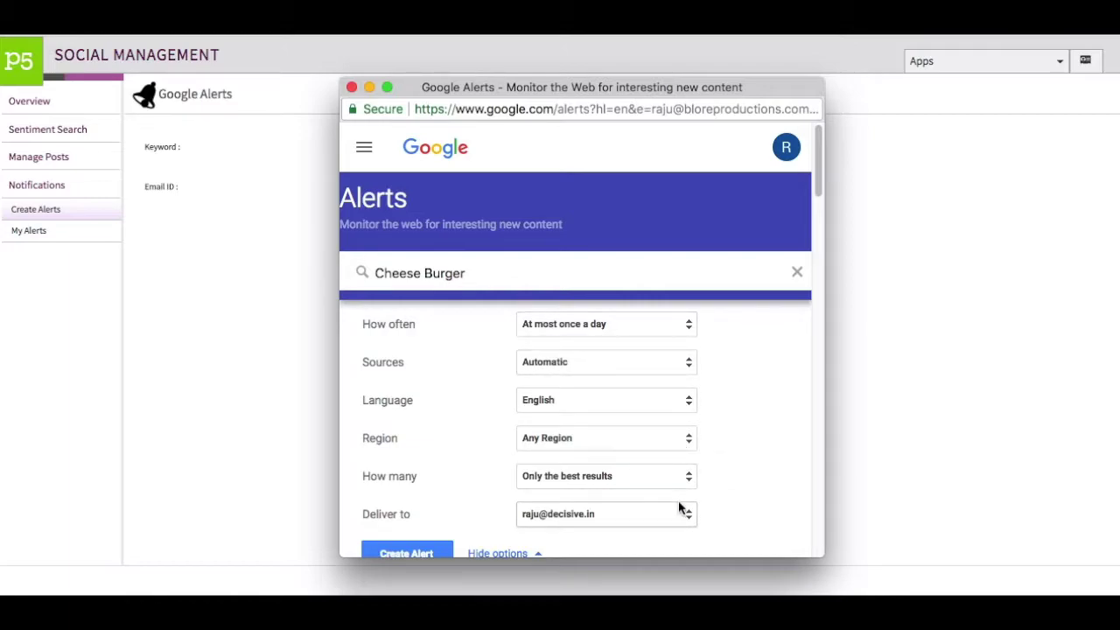
pyautogui.click(351, 87)
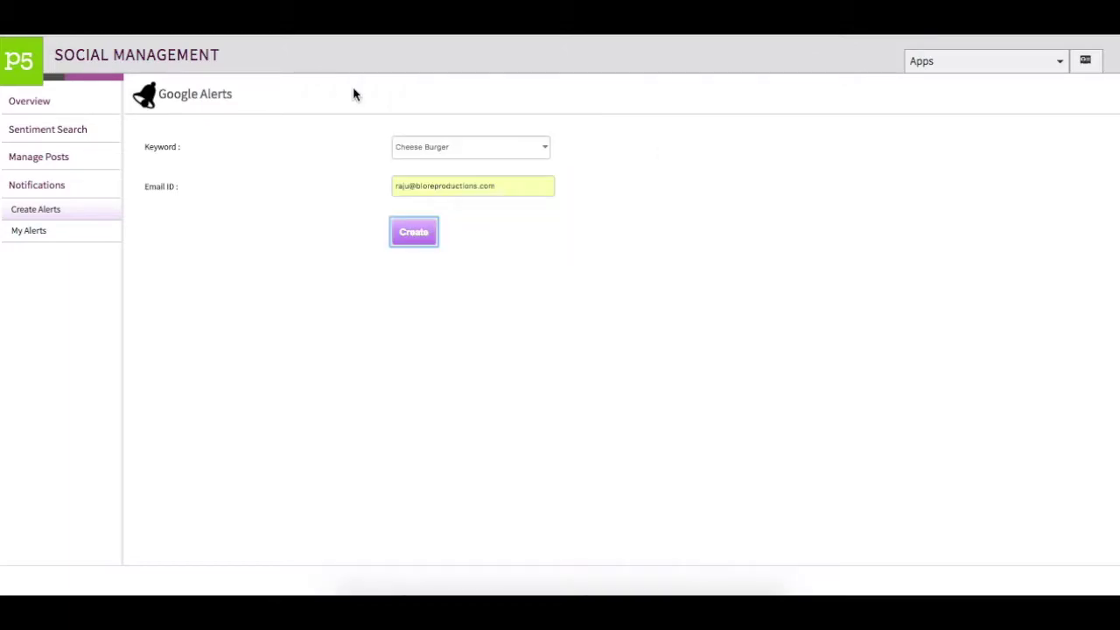
pyautogui.click(32, 234)
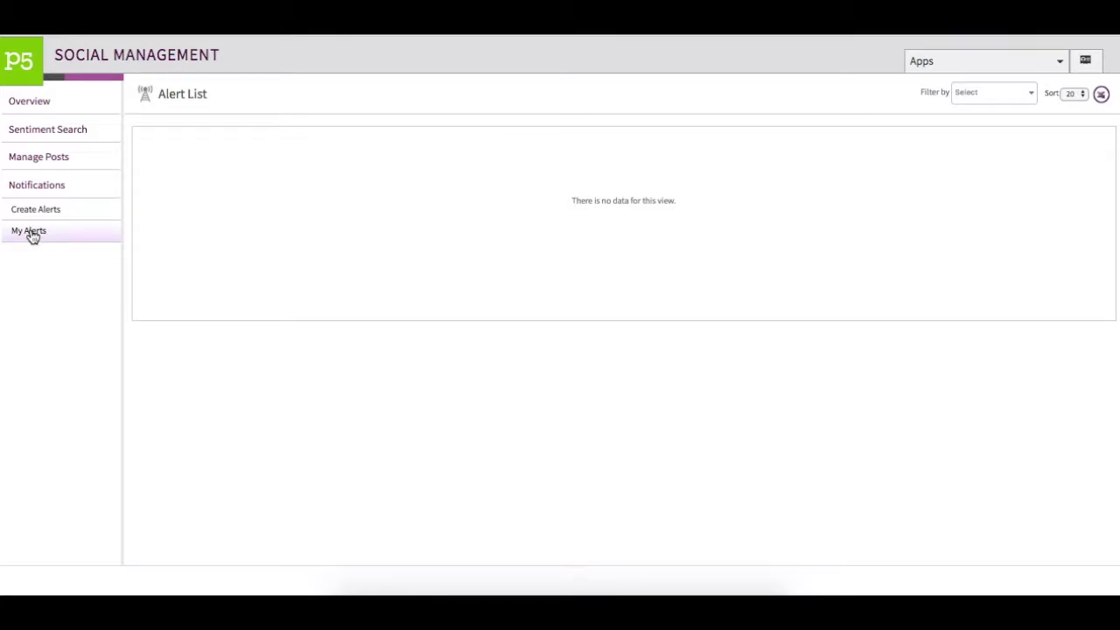